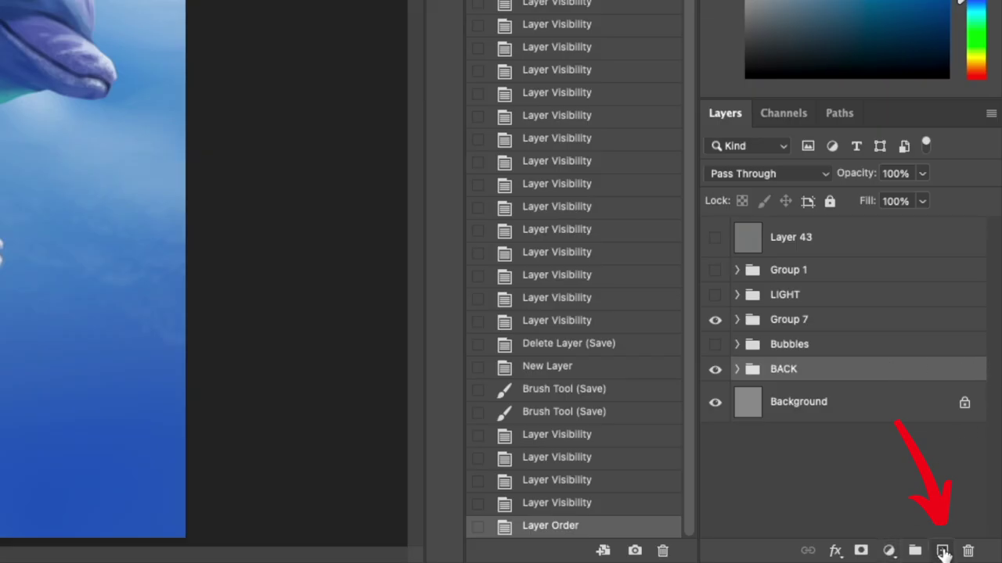
Add a new empty layer above the BACK group named Bubbles
click(943, 551)
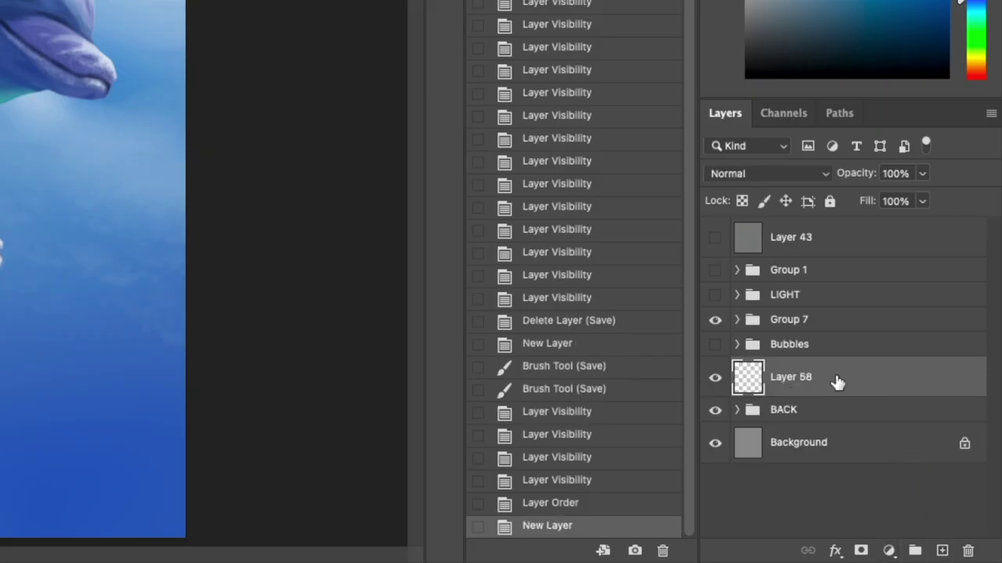
double_click(785, 378)
text(Bubbles)
key(Return)
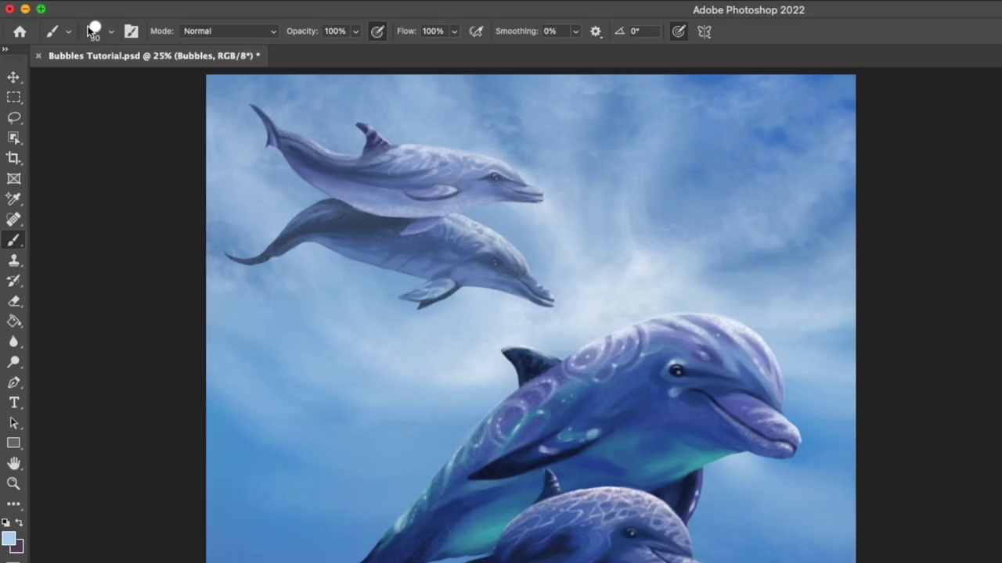
Load the hard round brush and enlarge it to 70 px
click(90, 30)
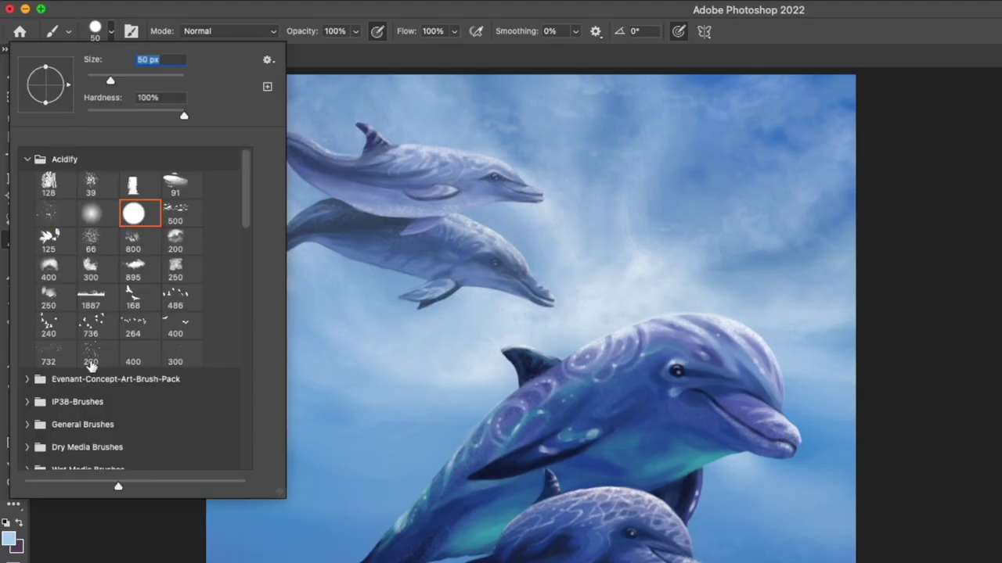
key(Return)
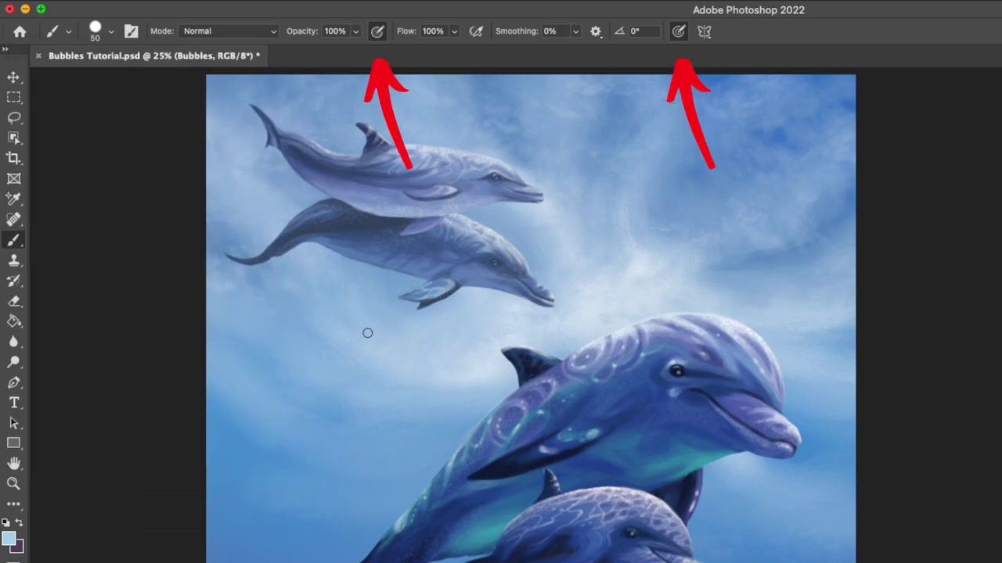
key(bracketright)
key(bracketright)
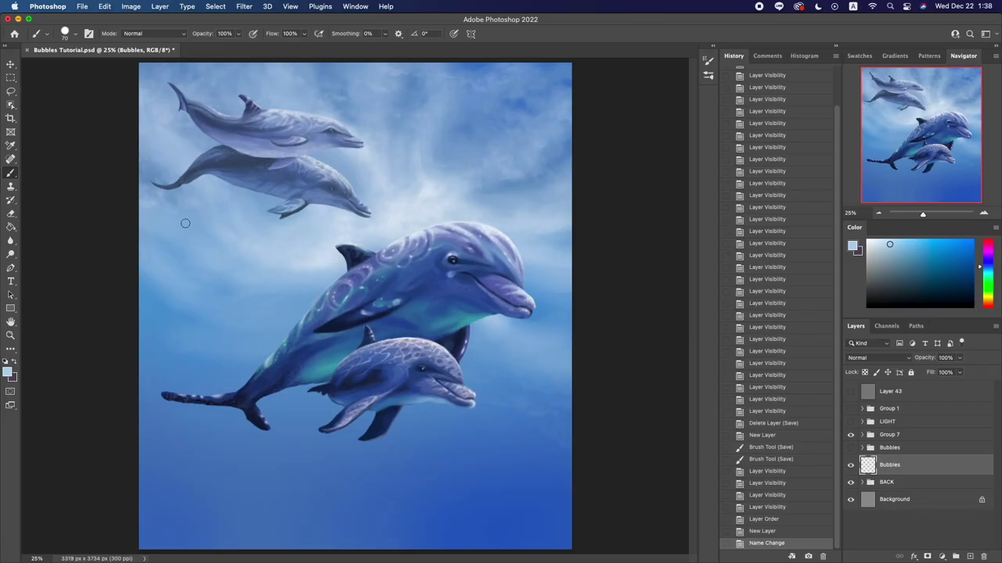
Sample a darker blue and paint the first bubble dots, including a large 125 px one
alt+click(182, 72)
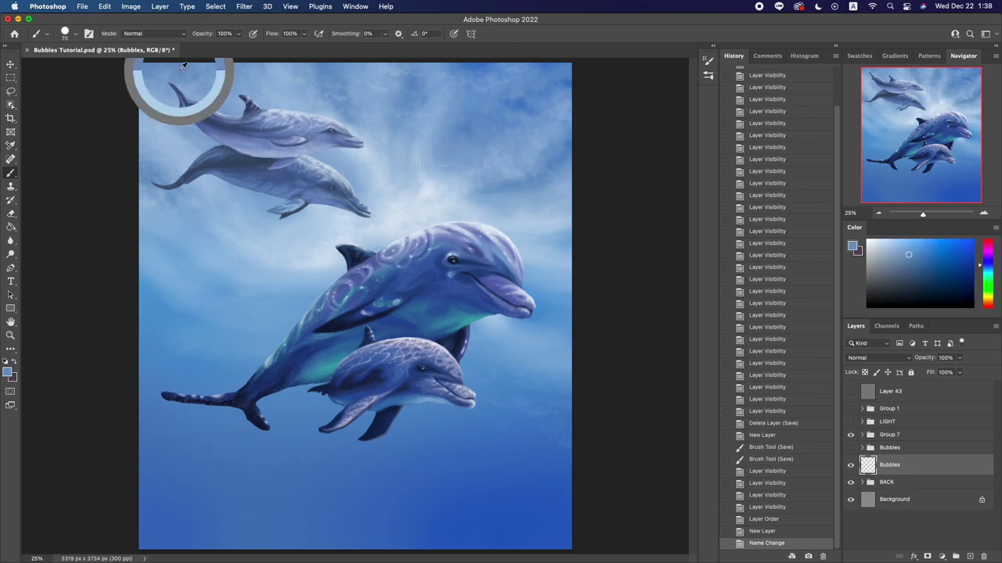
click(344, 482)
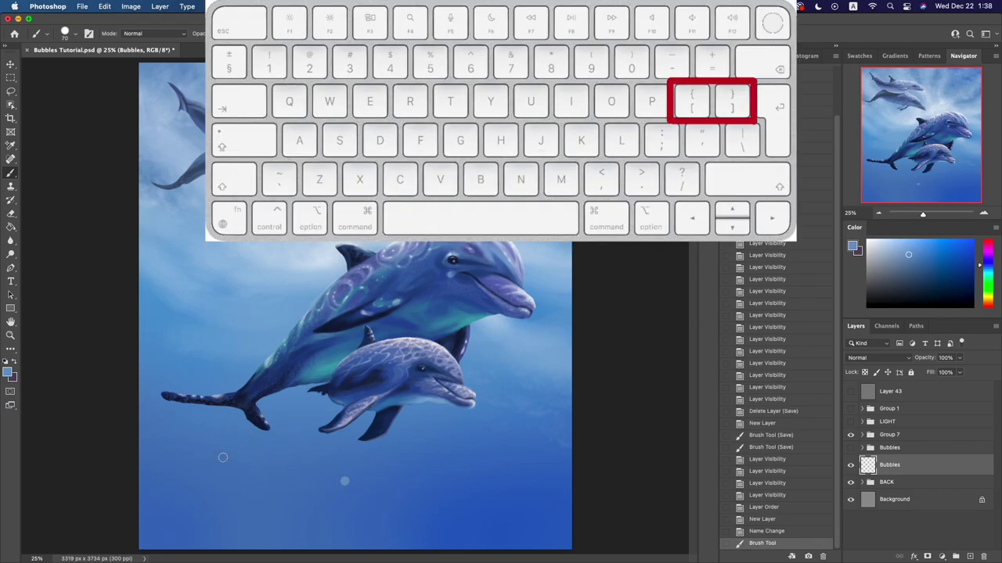
click(199, 362)
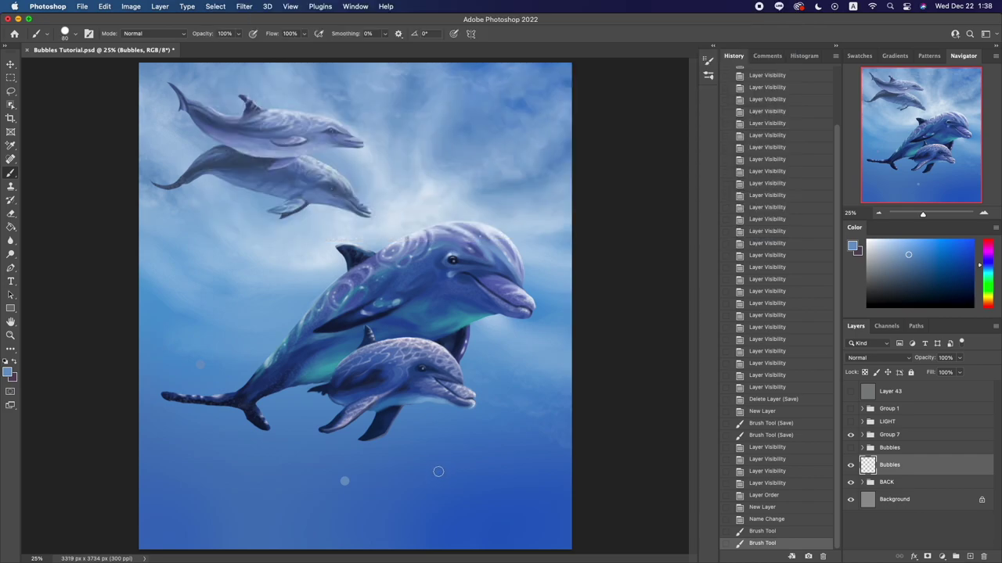
key(bracketright)
key(bracketright)
key(bracketright)
key(bracketleft)
click(466, 477)
Paint about a dozen more ~90 px bubble dots scattered around the dolphins
key(bracketleft)
key(bracketleft)
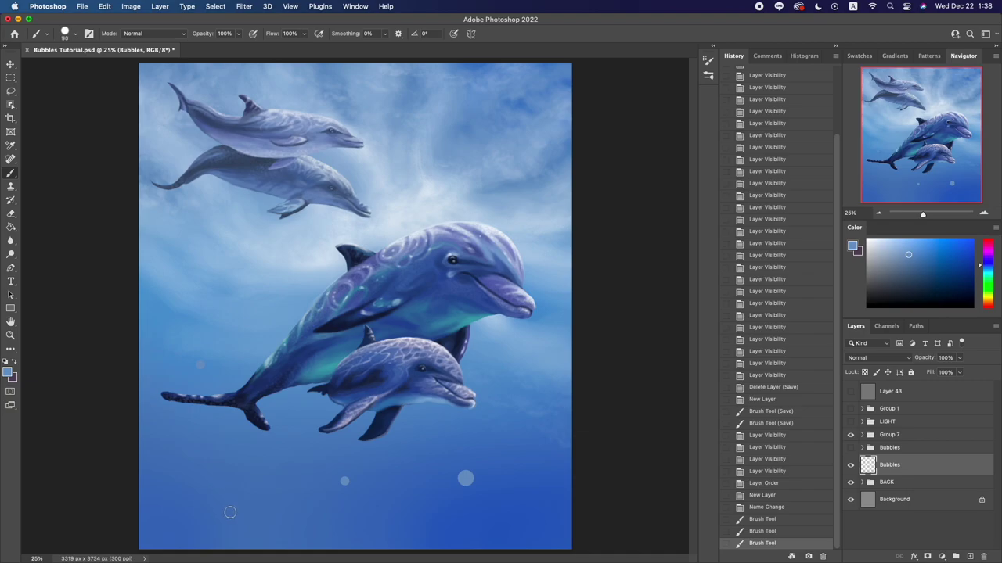
click(230, 513)
click(201, 455)
click(532, 457)
click(530, 372)
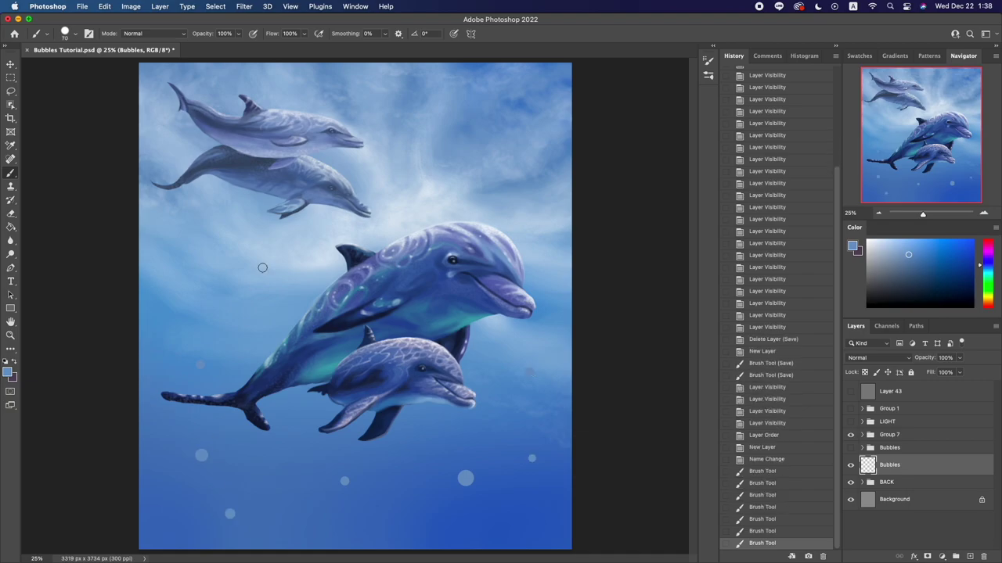
click(271, 268)
click(231, 295)
click(538, 219)
click(184, 248)
click(394, 516)
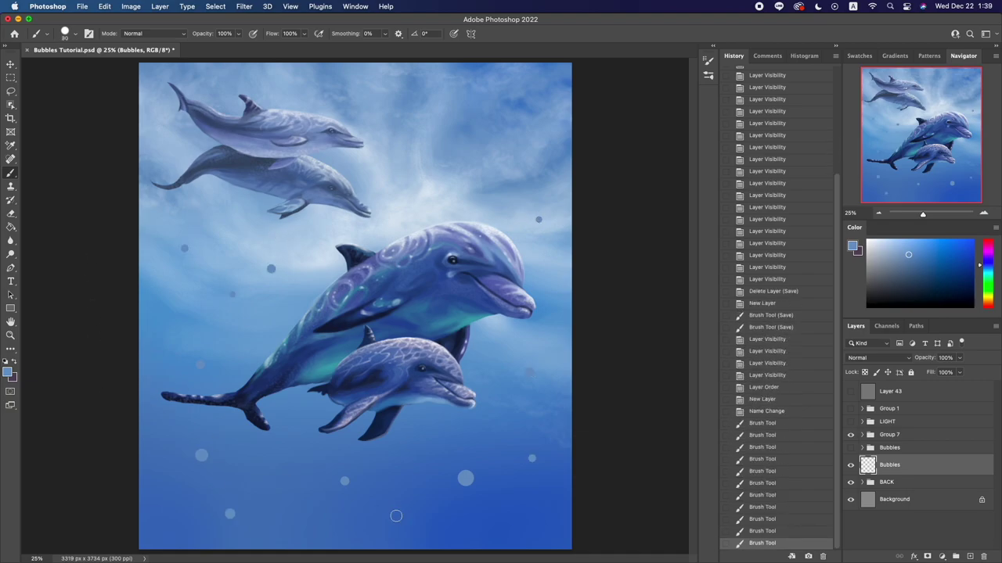
click(293, 420)
click(171, 342)
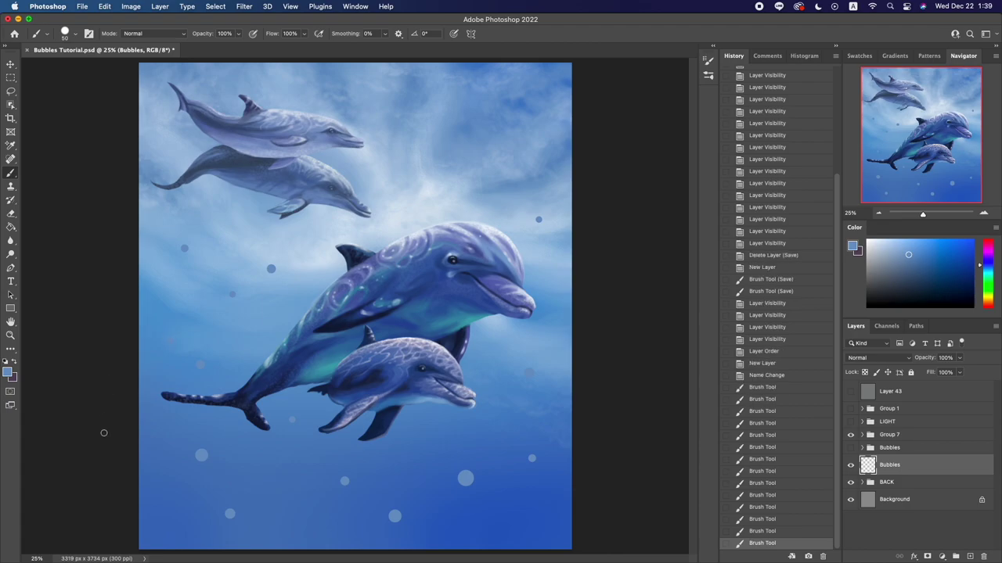
Toggle the Bubbles layer visibility off and on to compare
click(852, 467)
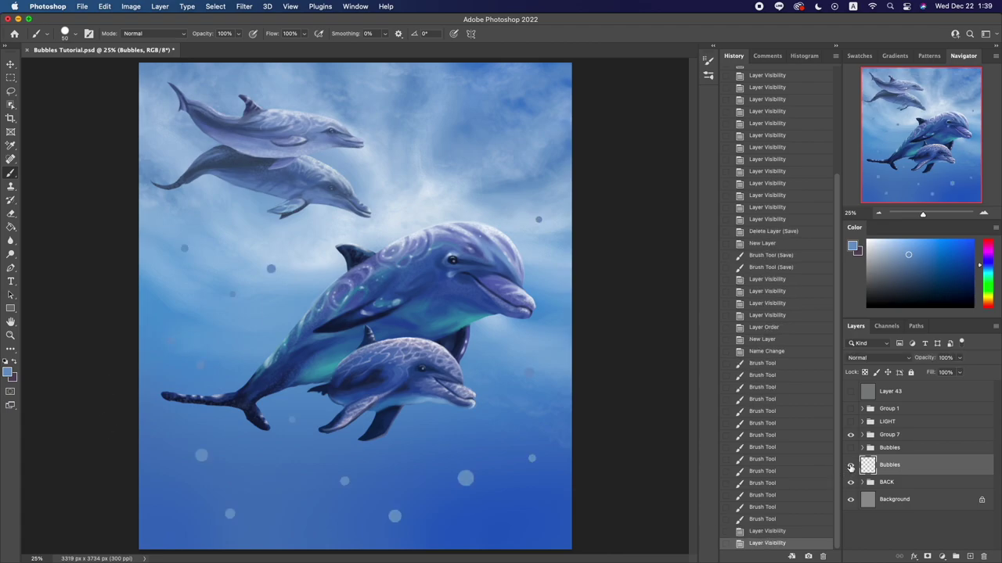
click(851, 468)
click(851, 467)
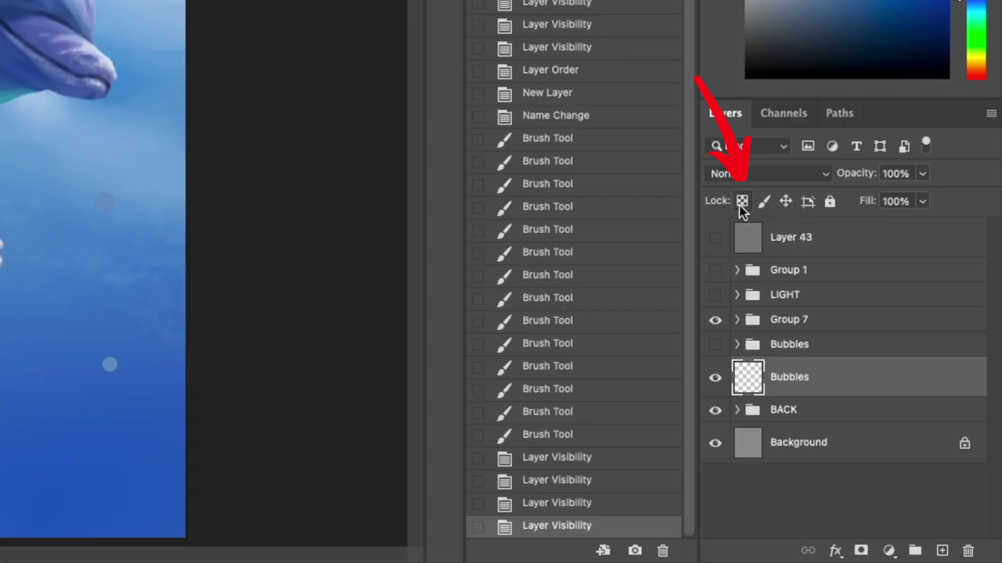
Lock Bubbles transparency and set a 90 px soft round brush with pressure-controlled opacity
click(742, 201)
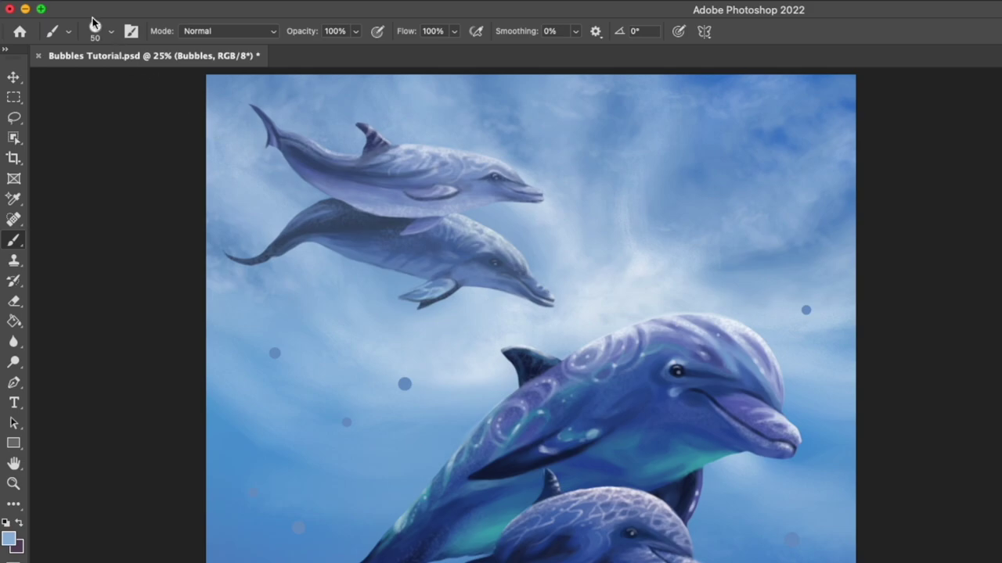
click(96, 29)
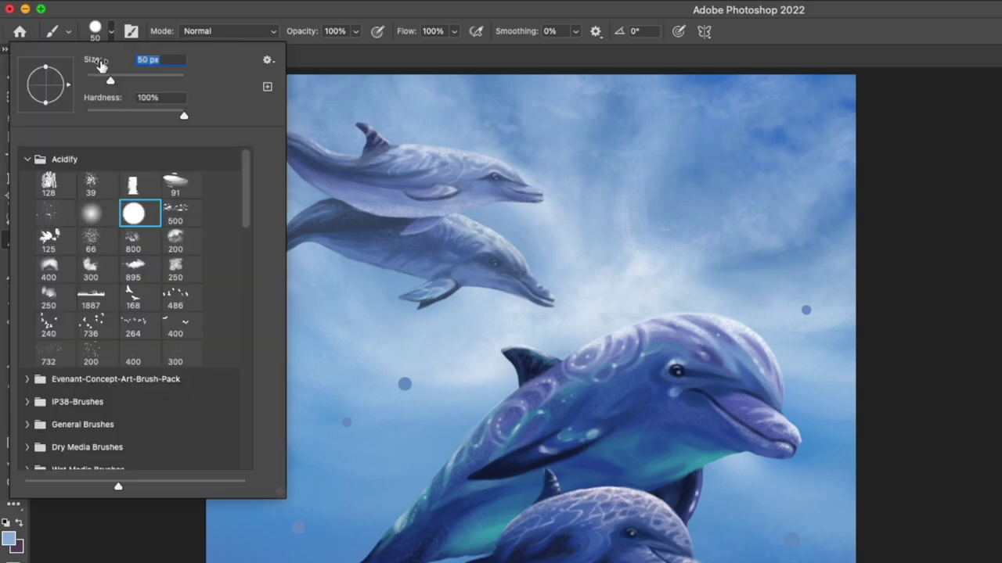
click(92, 218)
text(90)
key(Return)
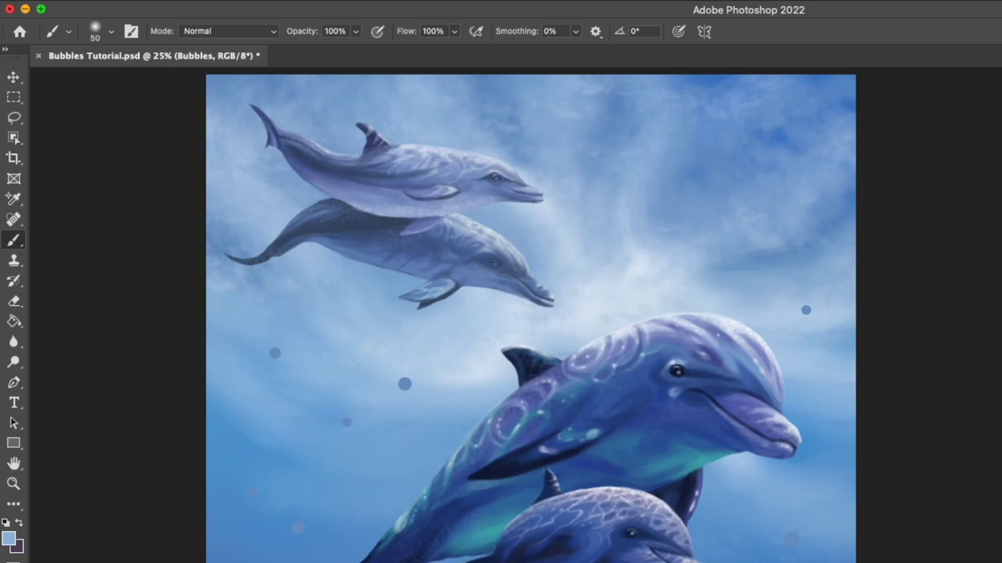
click(376, 31)
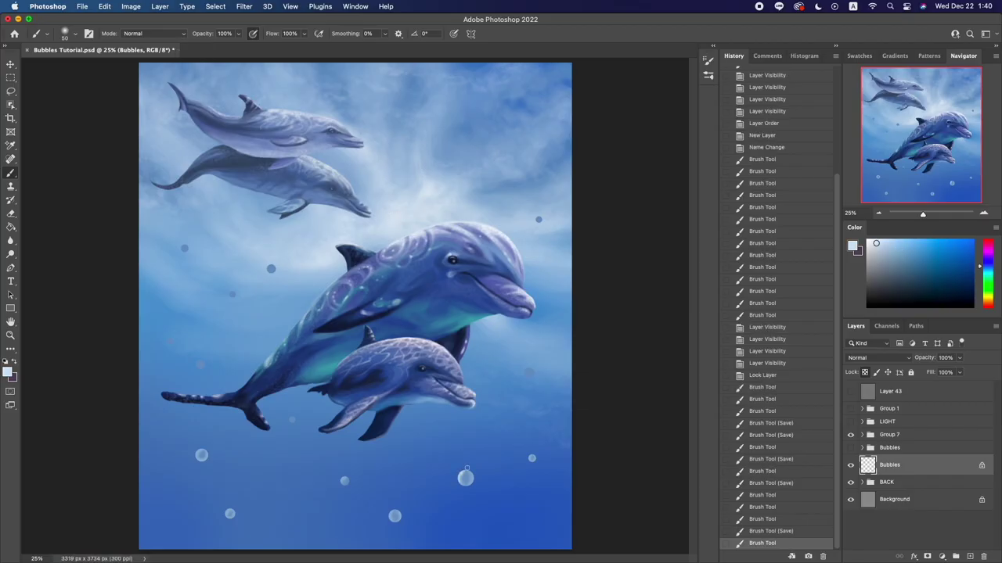
Paint light highlights on the upper, upper-left and bottom bubbles, and save
key(ctrl+s)
click(270, 269)
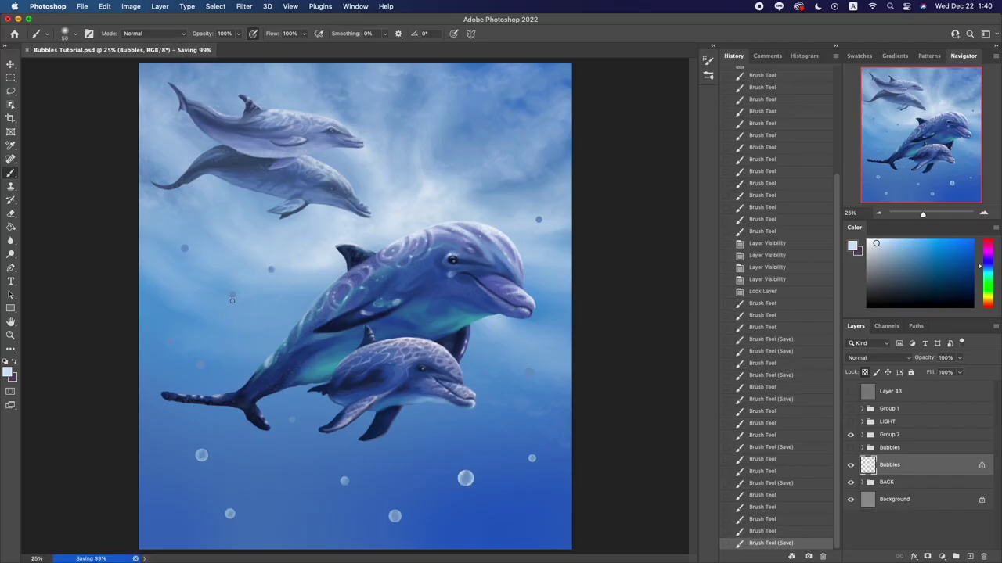
click(183, 243)
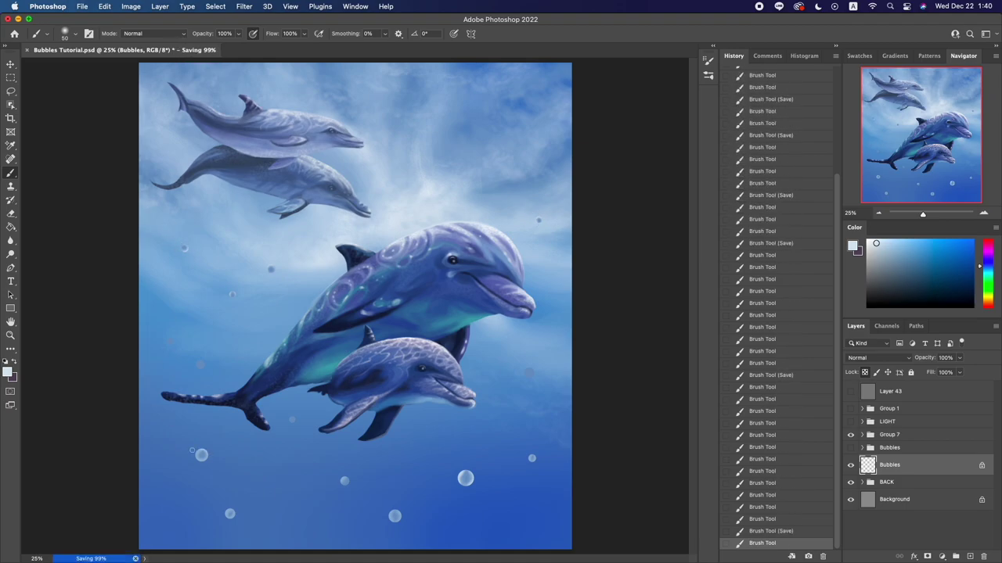
click(392, 513)
key(ctrl+s)
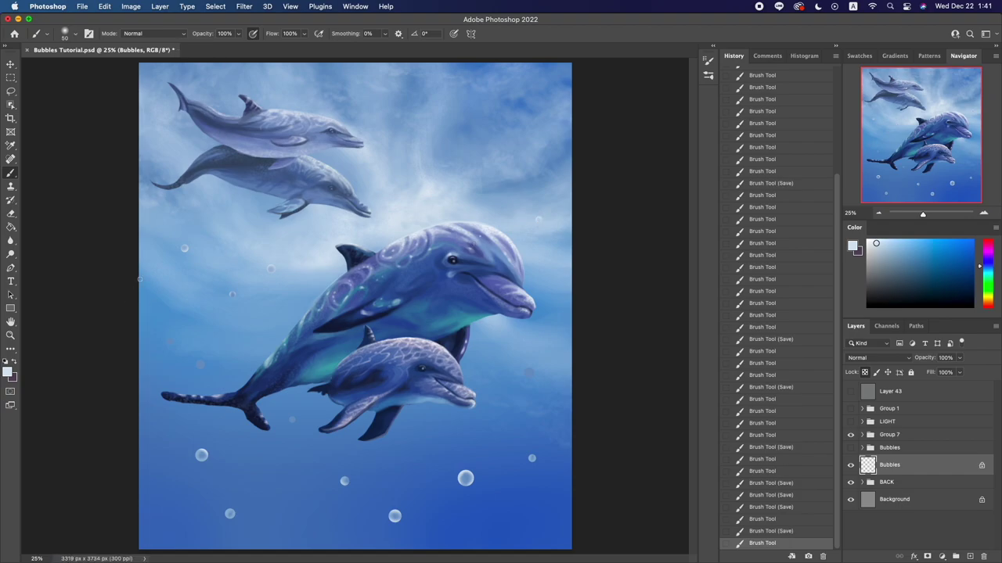
Retouch the left bubble, add and shade a small new bubble, then save
click(200, 364)
alt+click(143, 327)
click(170, 341)
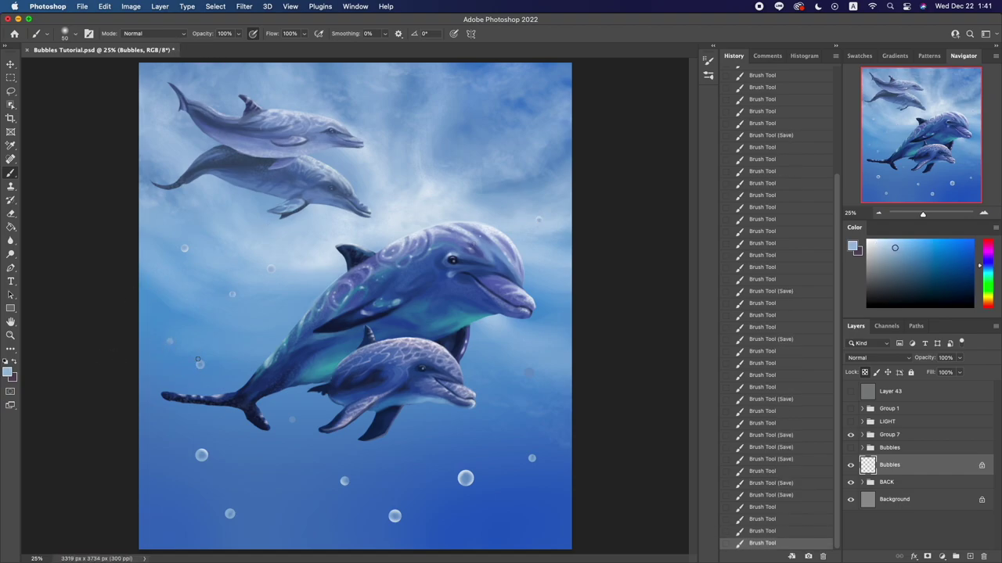
click(524, 369)
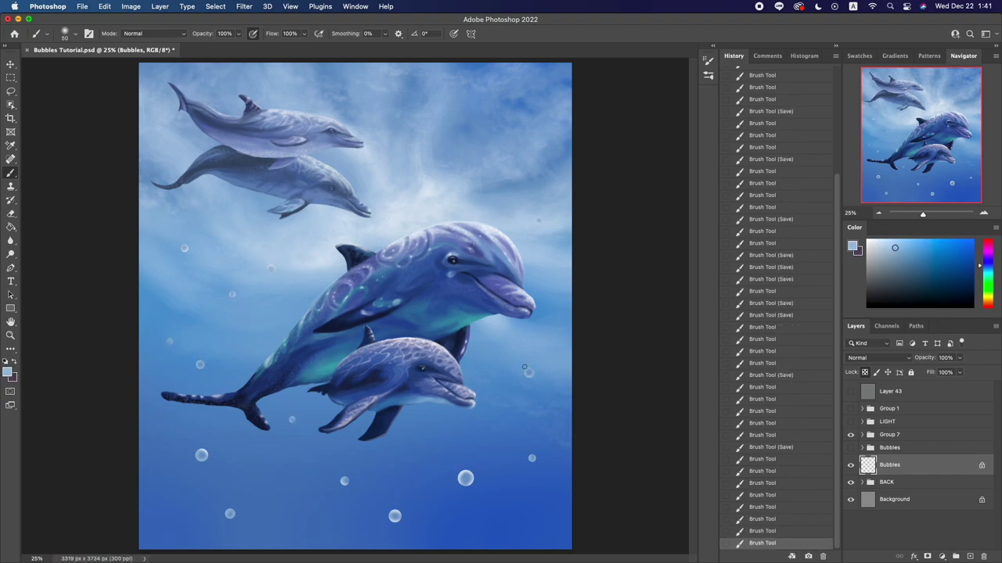
alt+click(198, 361)
key(ctrl+z)
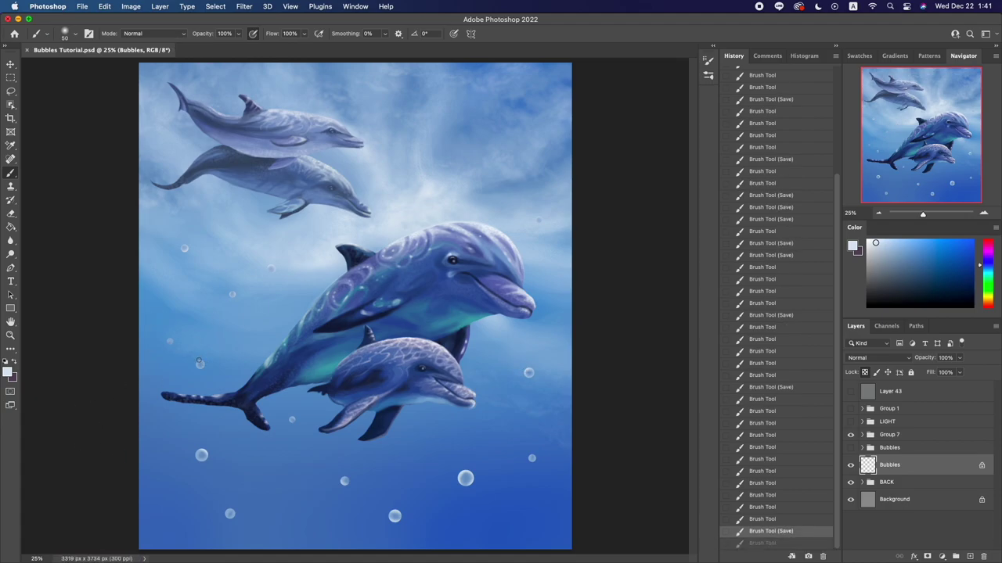
scroll(767, 506, down, 1)
key(ctrl+shift+z)
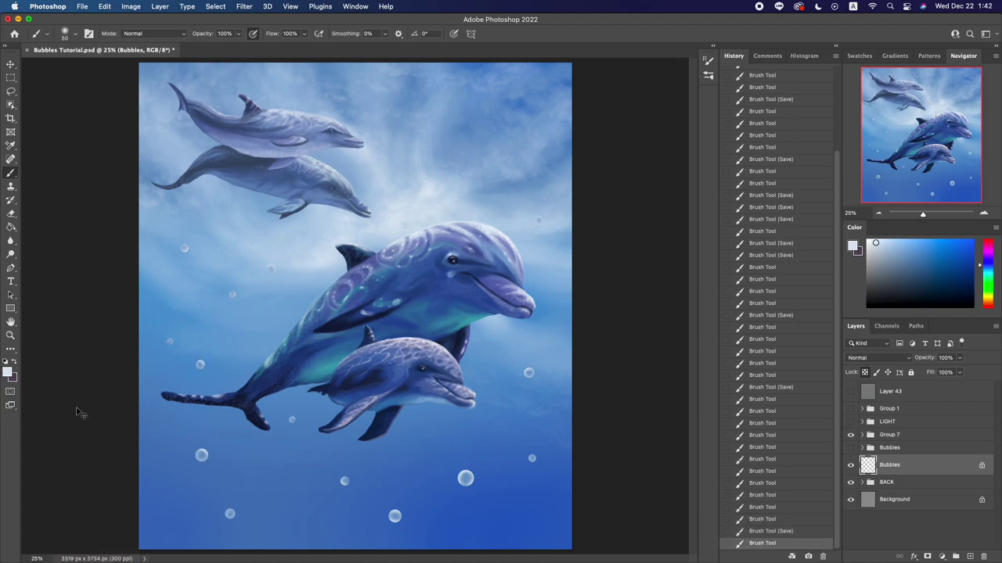
key(ctrl+s)
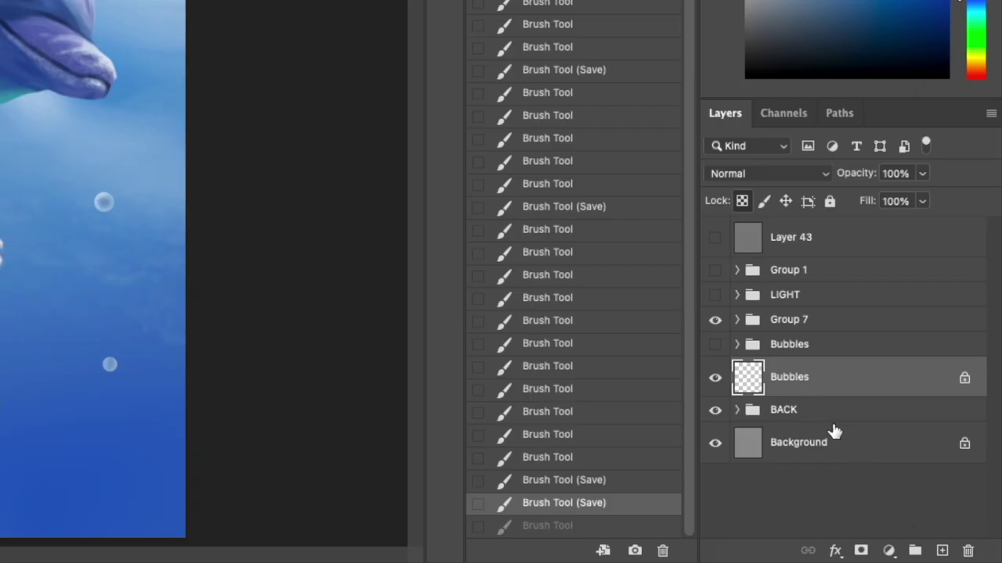
Add a Small Bubbles layer above BACK and sample a light sky blue
click(914, 483)
click(942, 551)
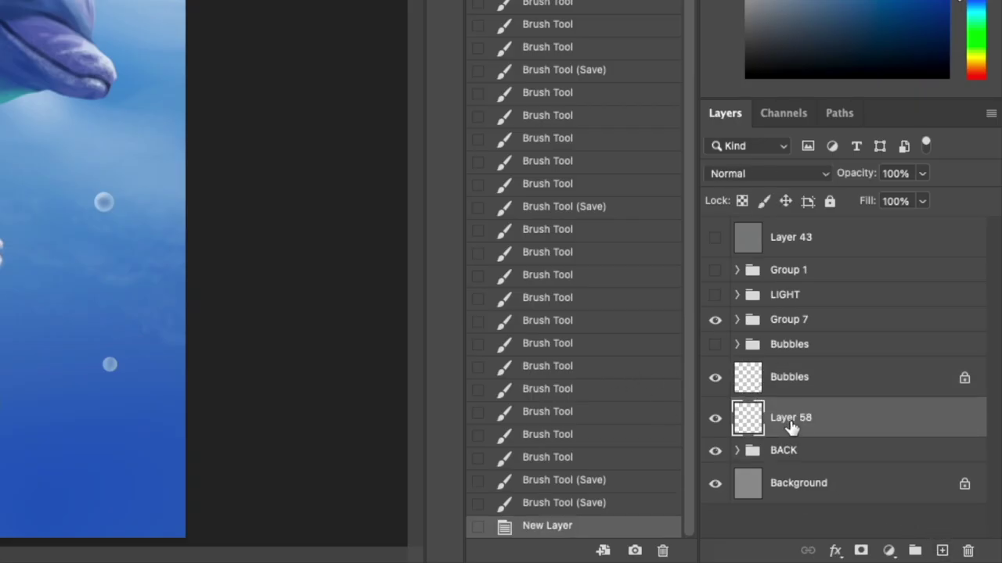
double_click(790, 417)
text(S)
text(mall Bu)
text(bbles)
key(Return)
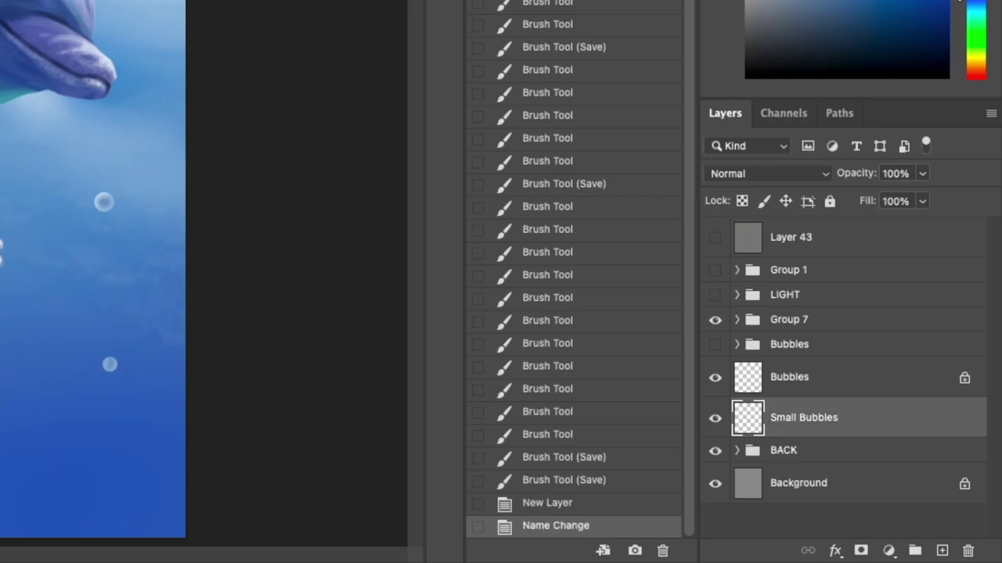
alt+click(384, 185)
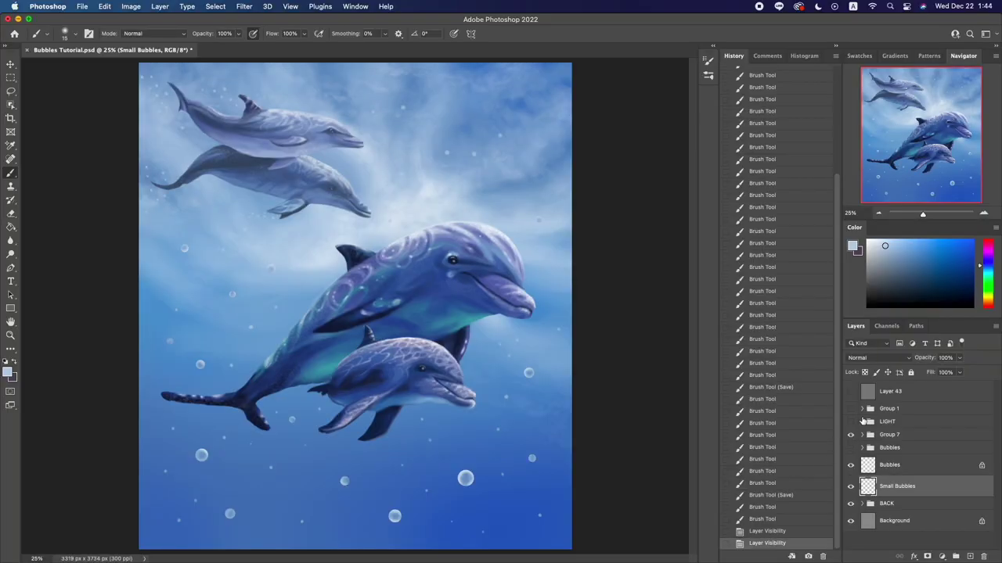
Rename Group 7 to Dolphins and the new layer above it to Bubbles Top
click(920, 436)
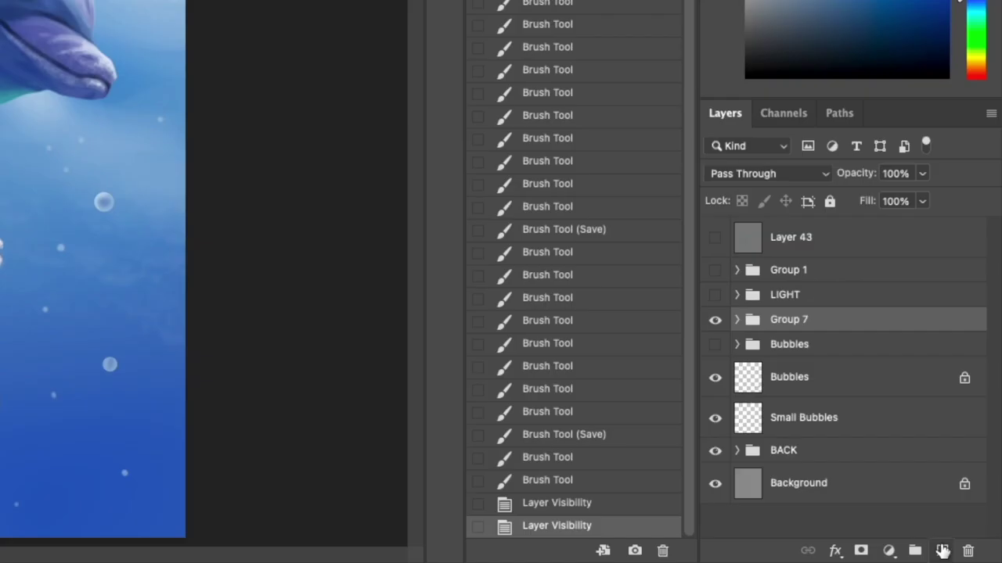
click(970, 556)
double_click(886, 457)
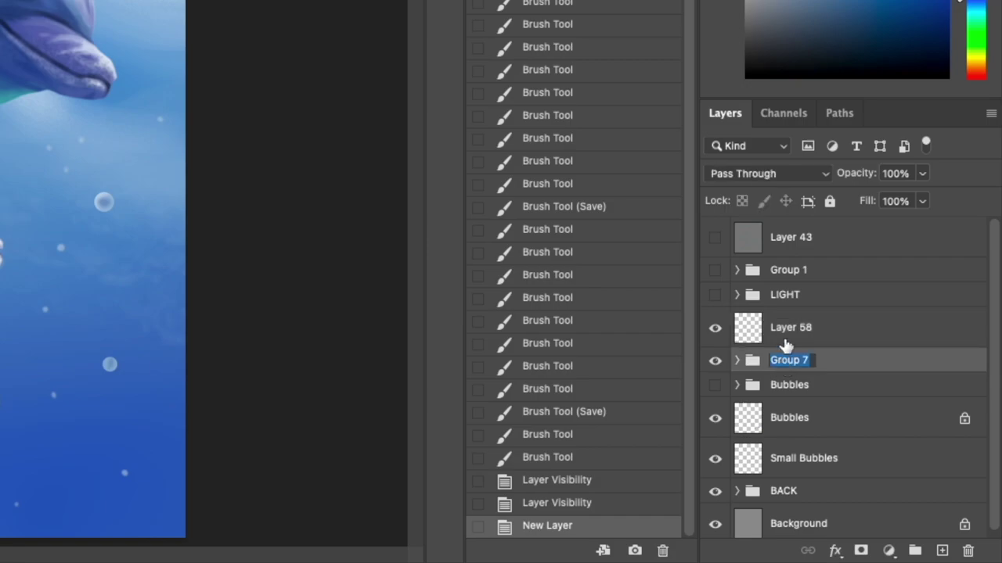
text(Dolphins)
key(Return)
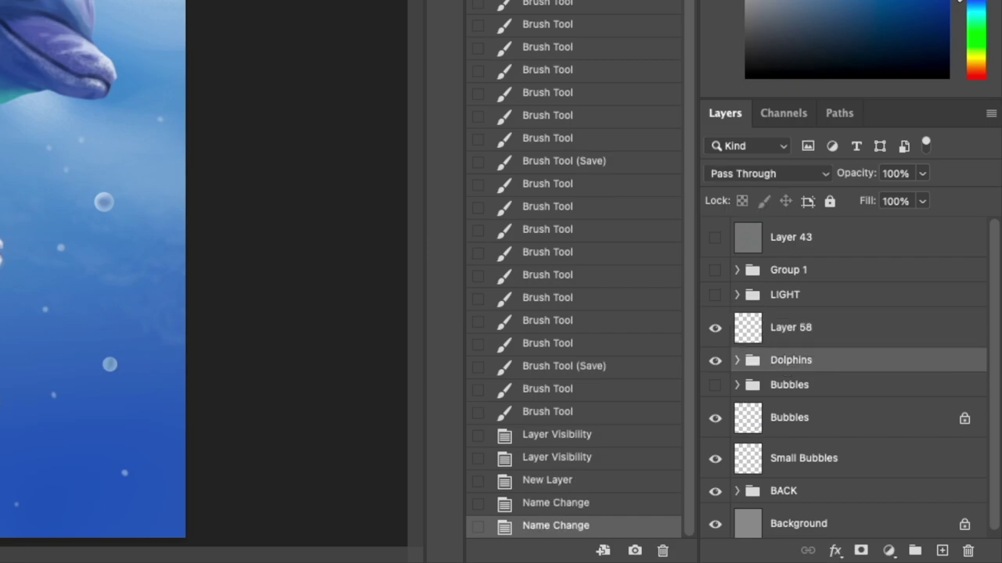
double_click(791, 327)
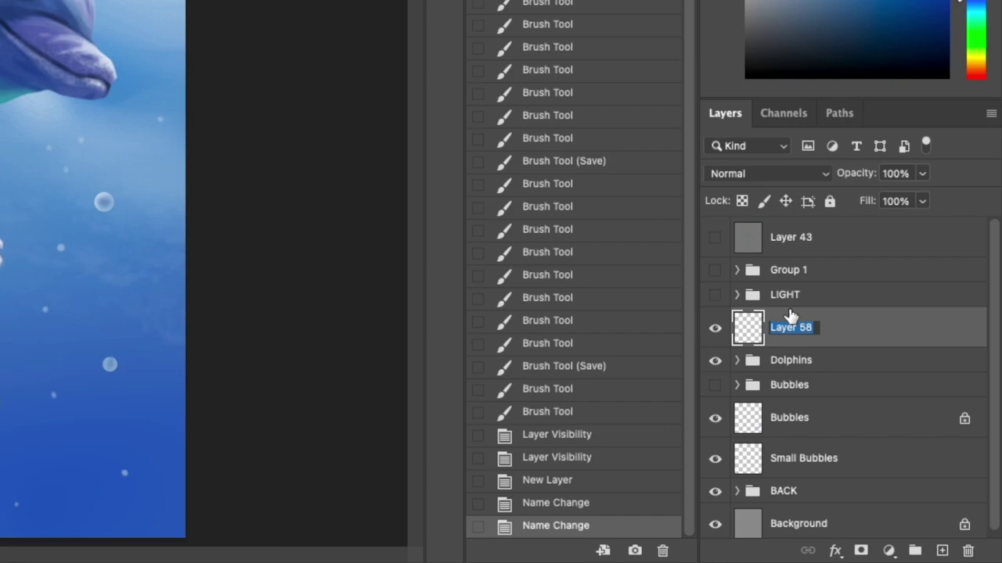
text(Bubbles )
text(Top)
key(Return)
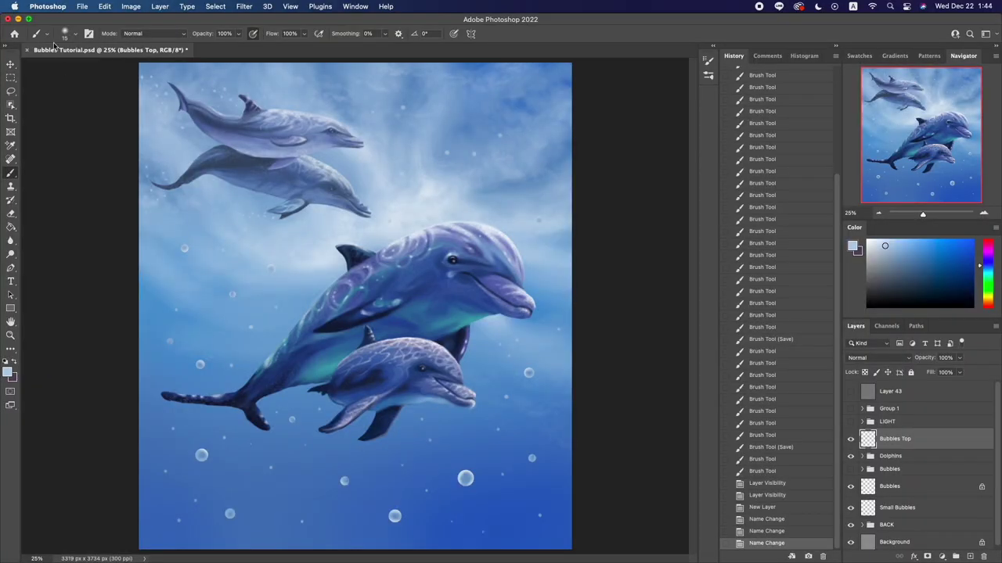
Choose a hard round brush and pick a slightly deeper blue
click(67, 36)
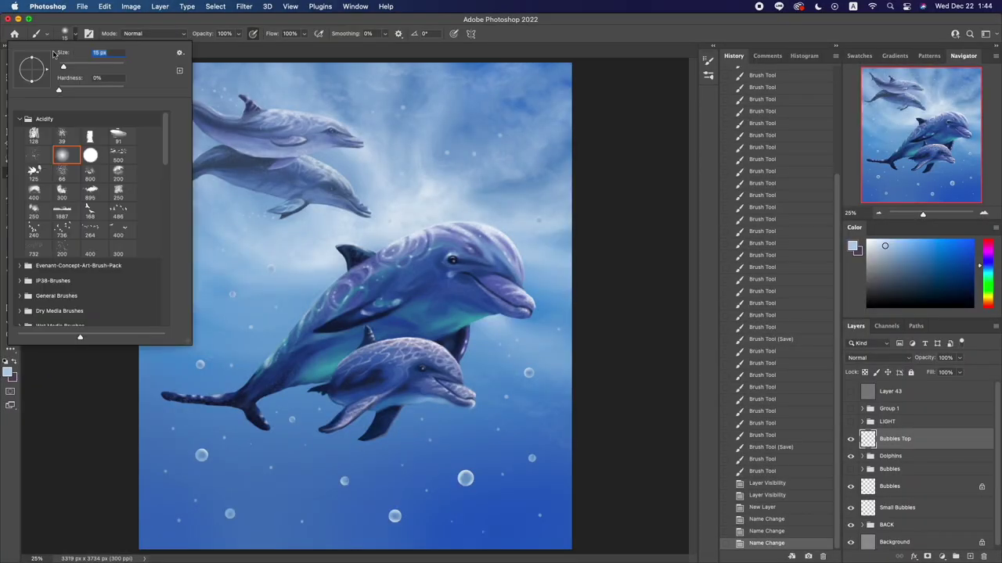
click(91, 155)
key(Return)
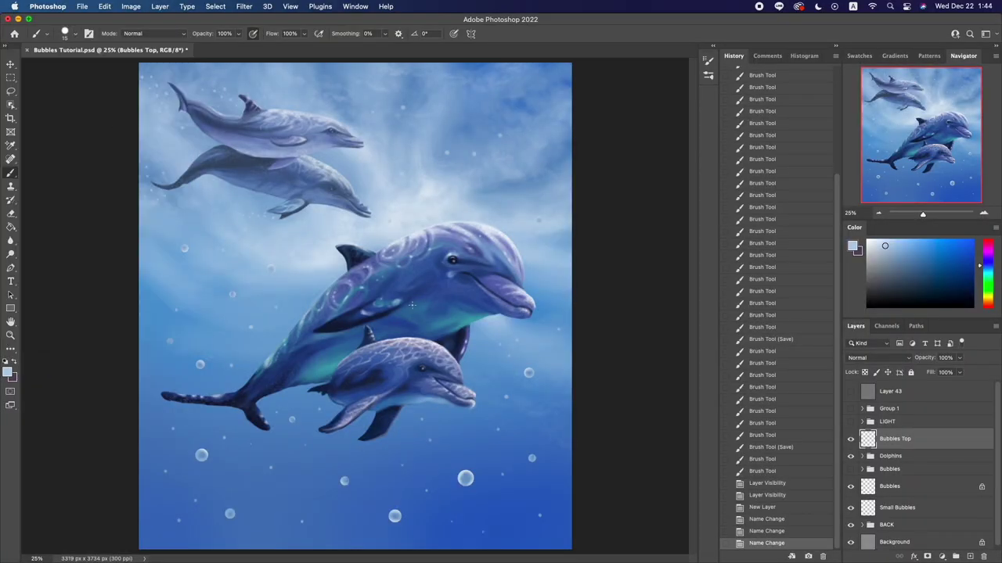
click(412, 305)
key(ctrl+z)
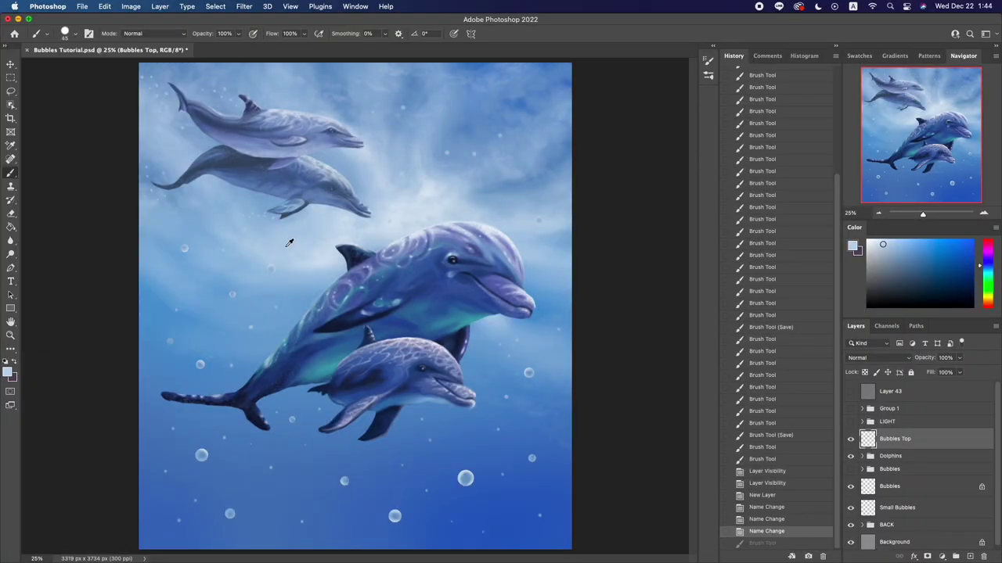
alt+click(289, 244)
alt+click(375, 95)
Paint small bubble dots over the dolphins, save, and lock Bubbles Top transparency
click(312, 355)
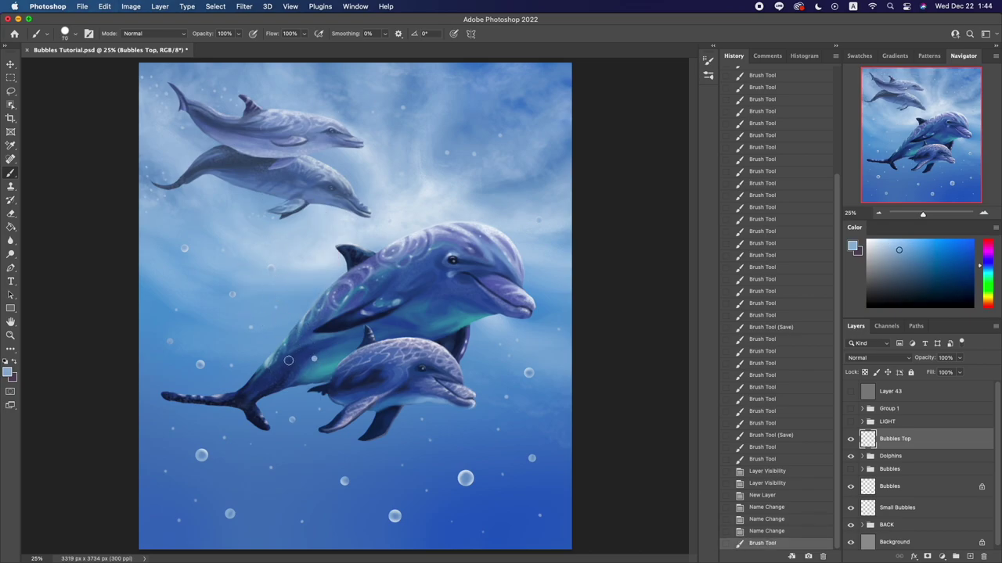
click(288, 360)
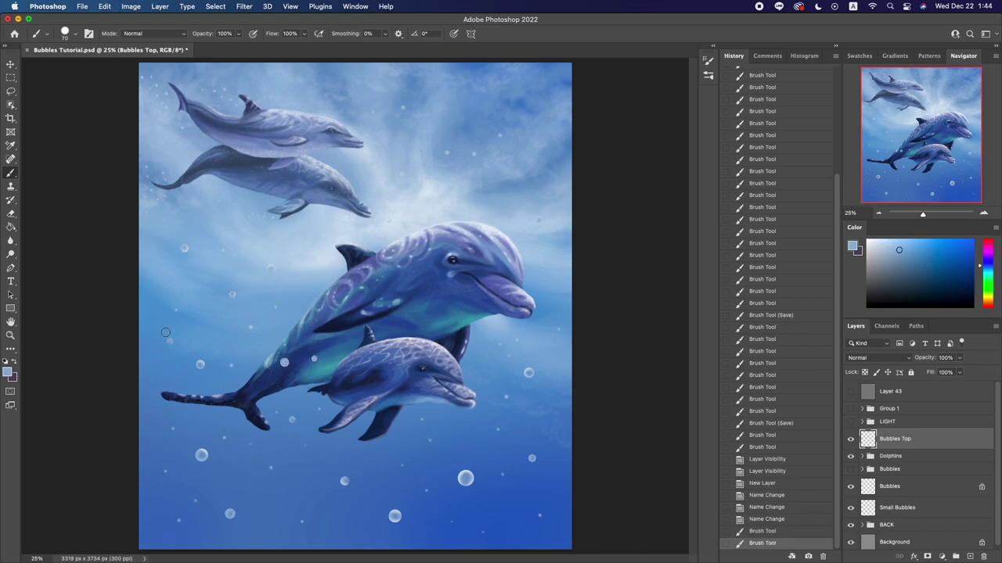
click(444, 307)
key(ctrl+z)
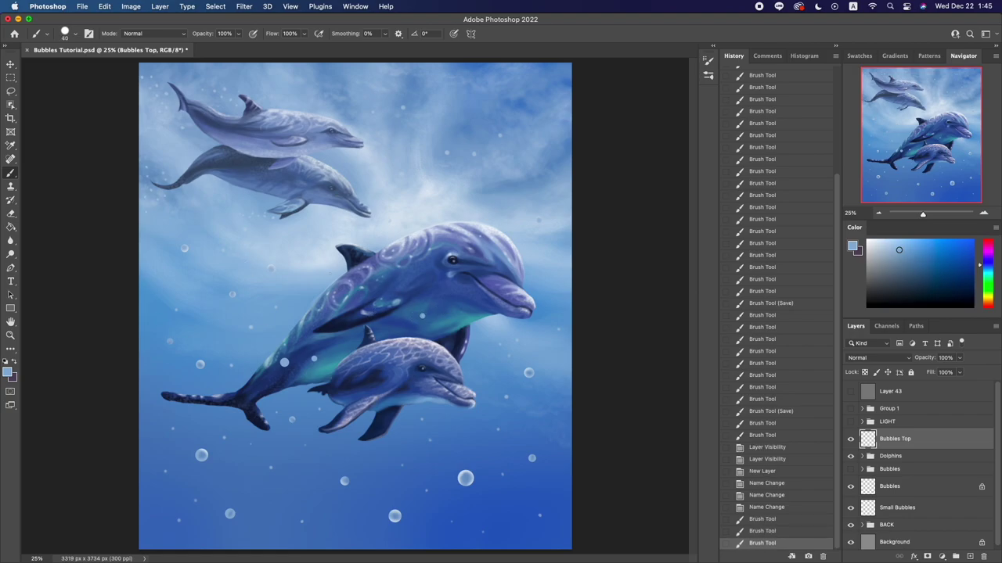
click(358, 384)
key(cmd+s)
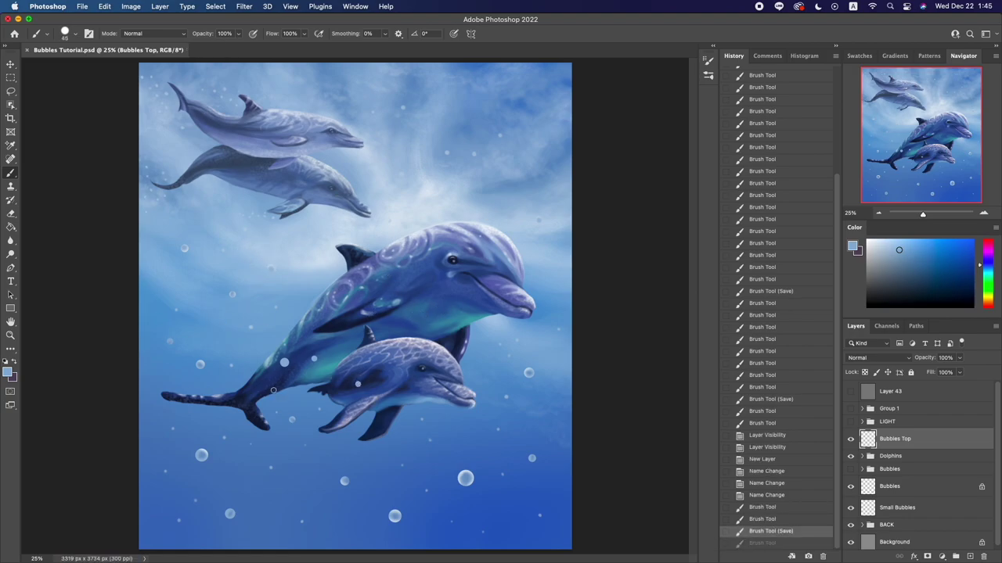
key(super+slash)
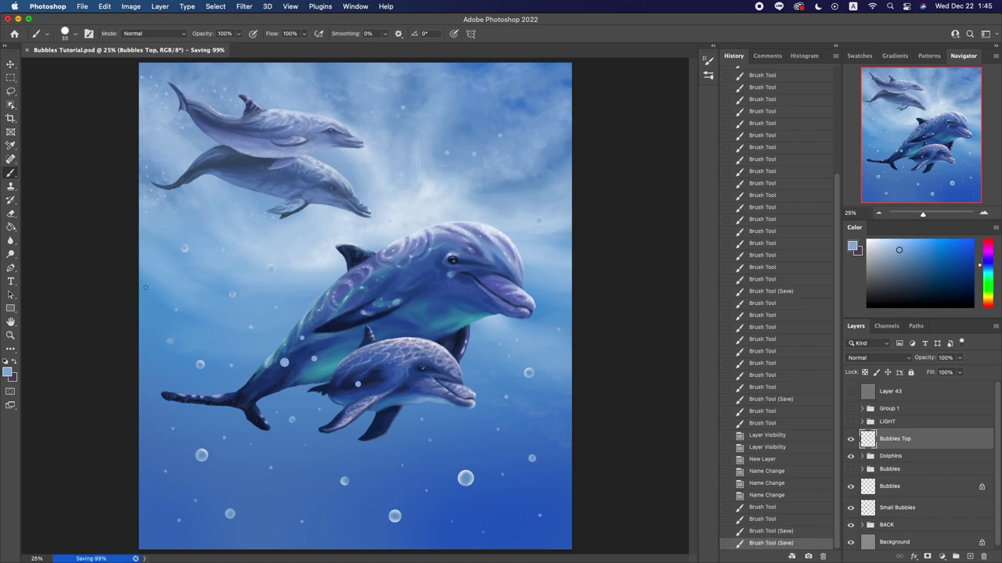
key(period)
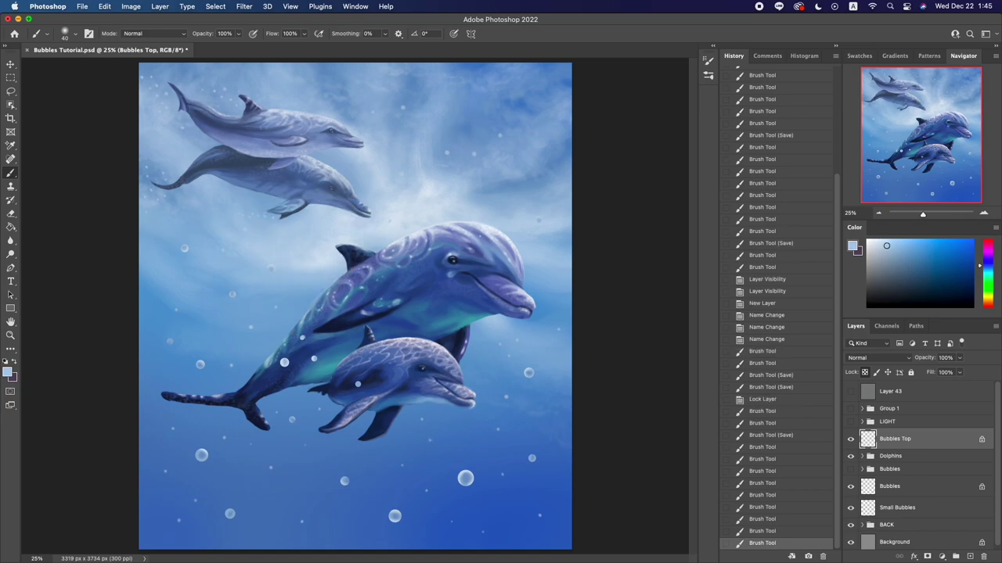
Set the Bubbles Top layer opacity to 70%
key(cmd+s)
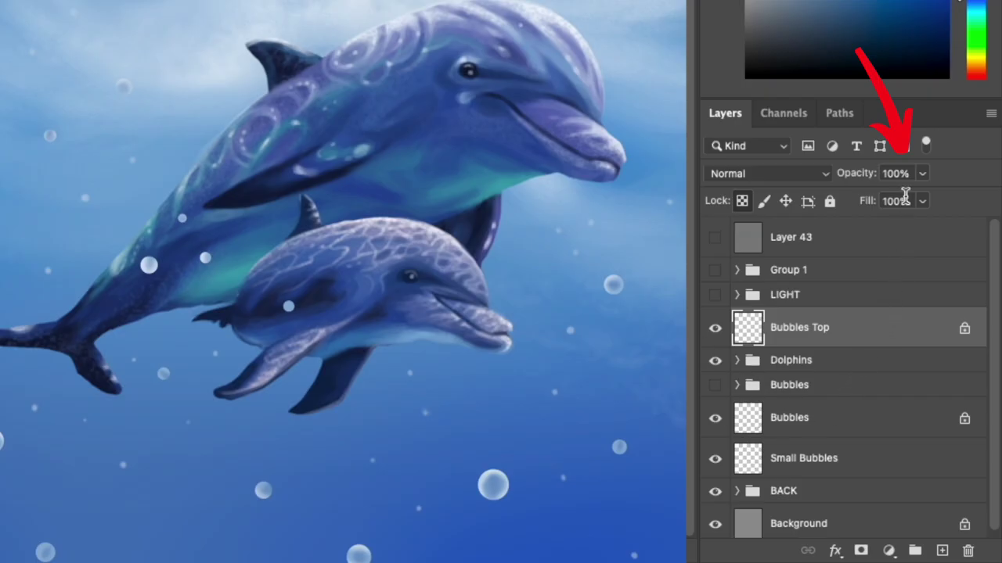
click(922, 174)
click(906, 198)
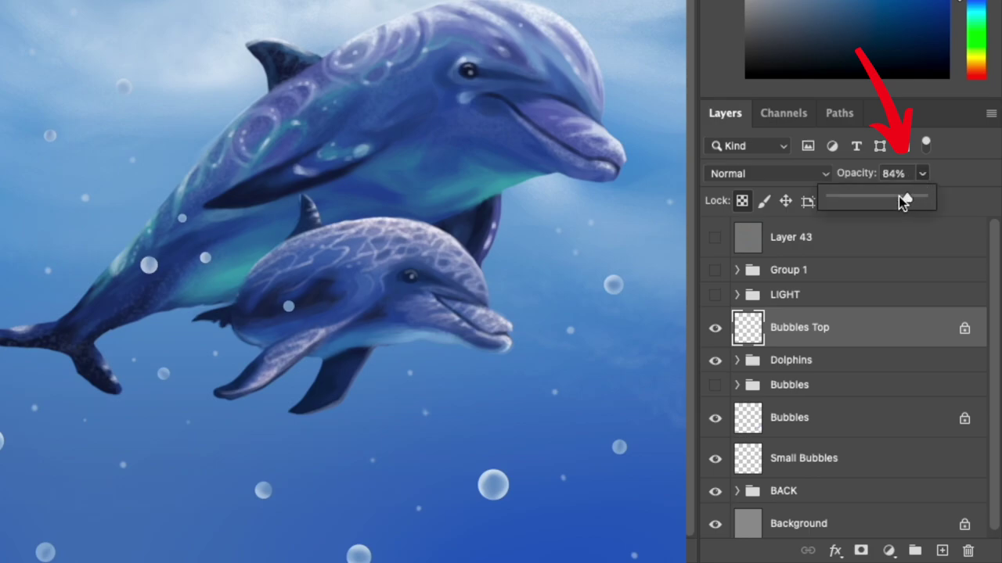
click(897, 197)
click(871, 165)
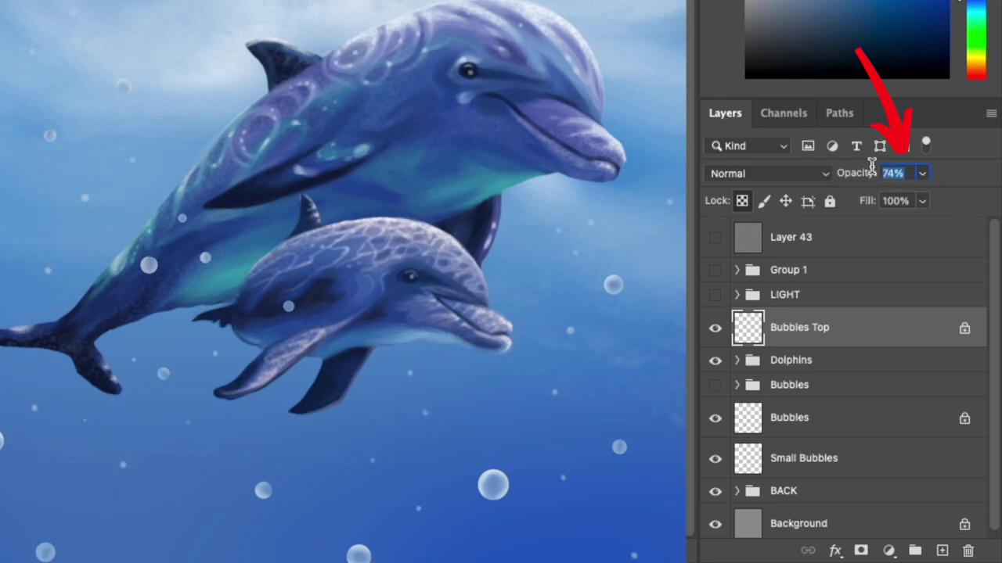
text(70)
key(Return)
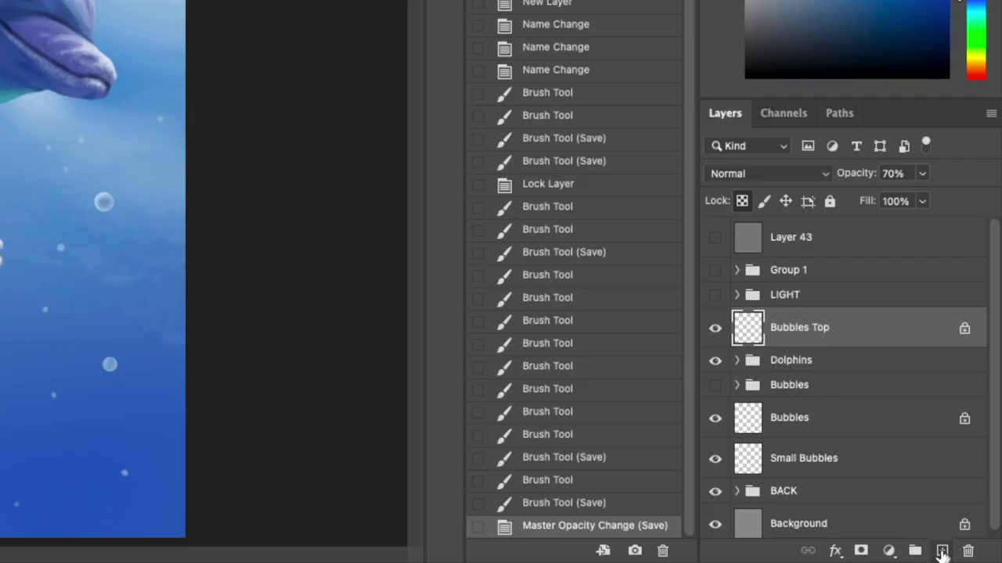
Add a new layer above Bubbles Top named Small Bubble
click(969, 557)
double_click(893, 435)
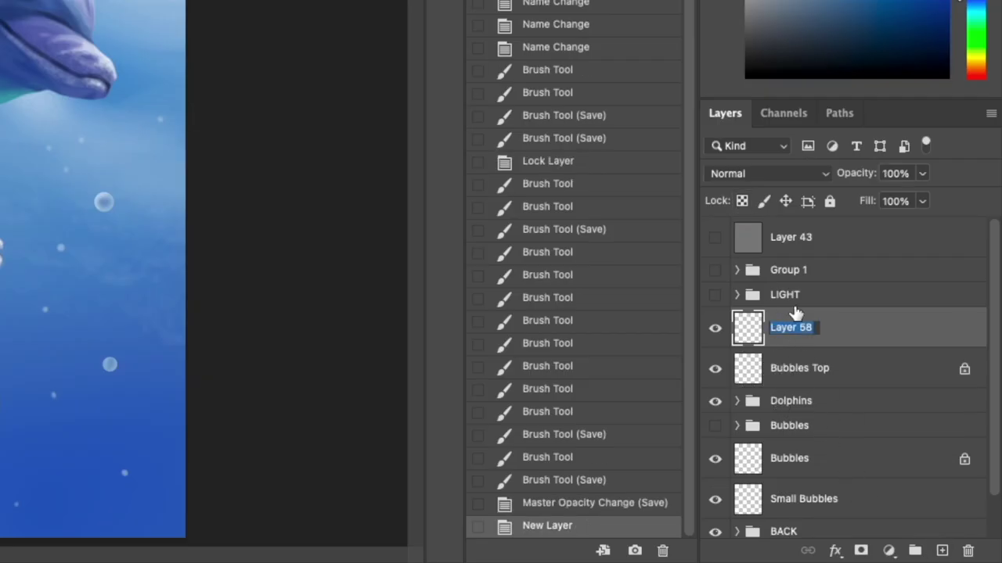
text(Small Bu)
text(bbles Top)
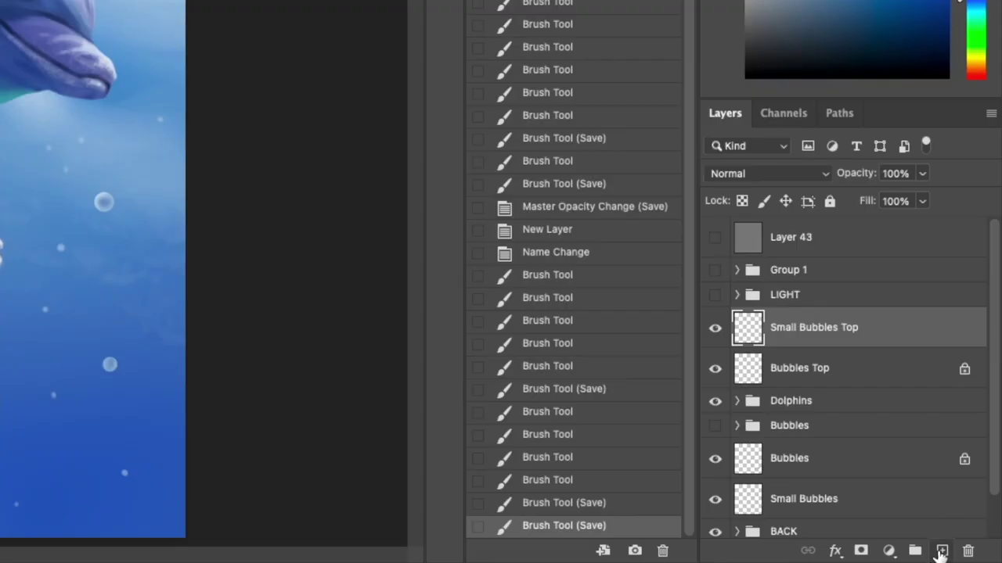
Add a new top layer named Glow using the Color Dodge blend mode
click(969, 557)
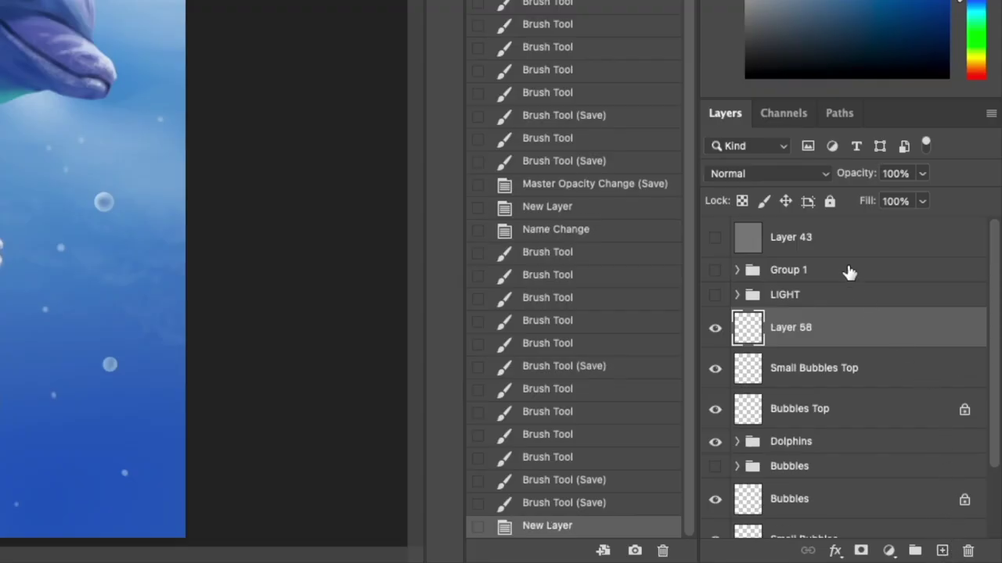
double_click(801, 327)
text(Glow)
key(Return)
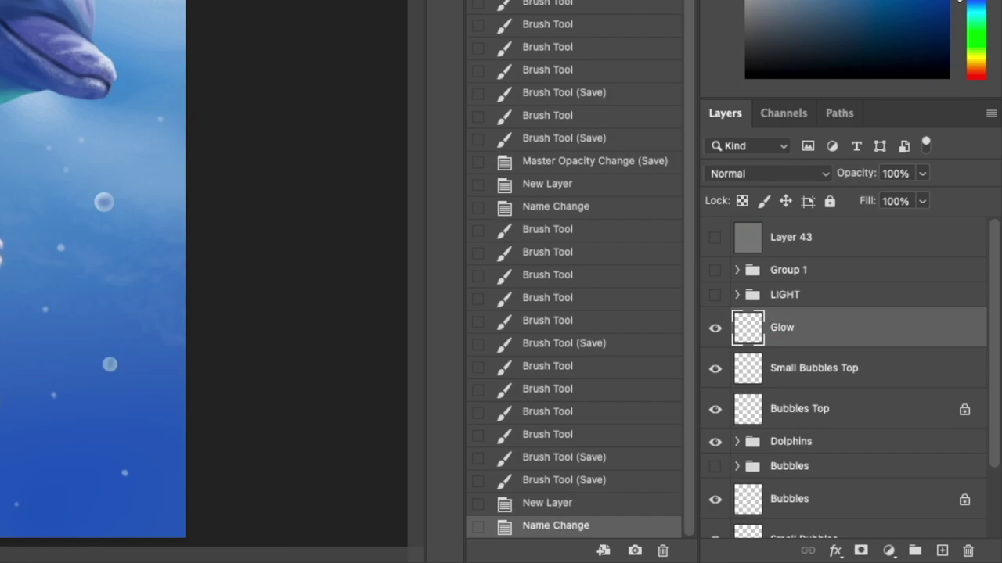
click(813, 171)
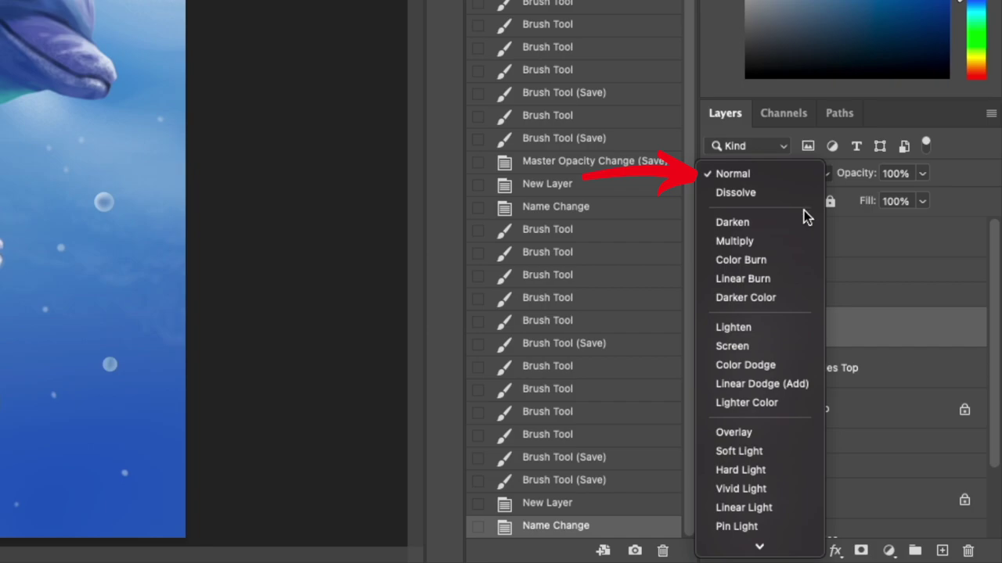
scroll(767, 348, down, 1)
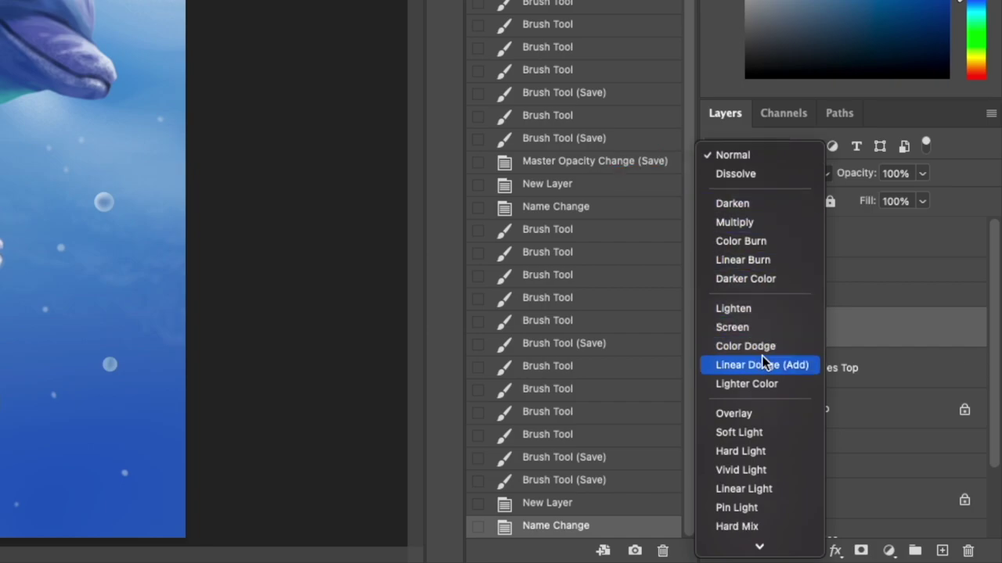
click(779, 348)
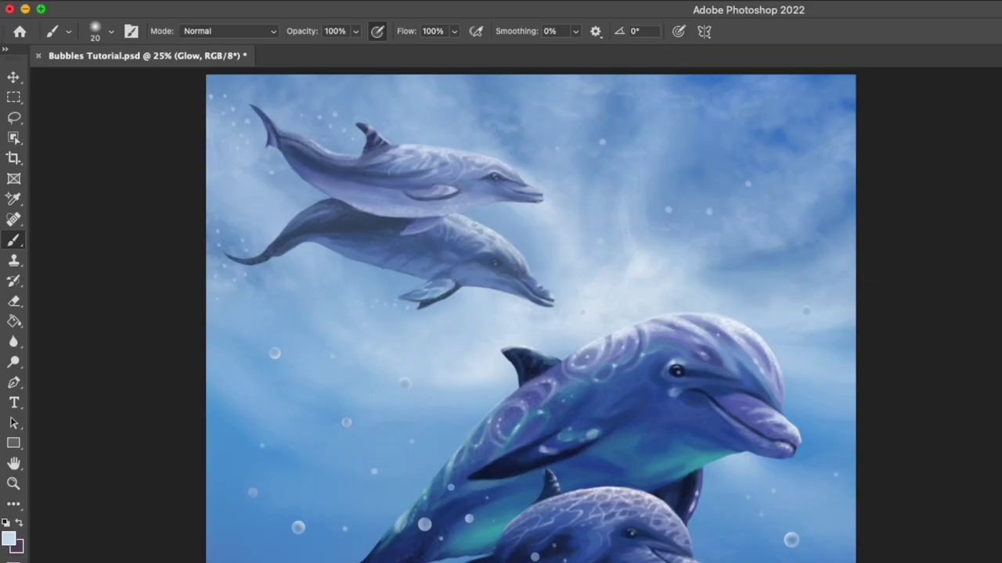
Load a soft round brush with pressure-controlled opacity and pick a teal colour
click(95, 32)
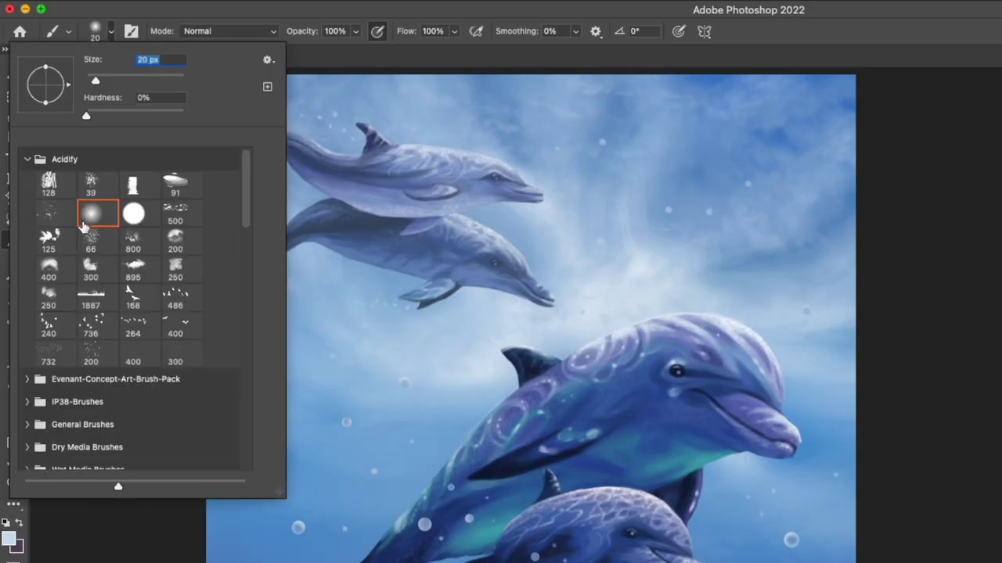
click(94, 33)
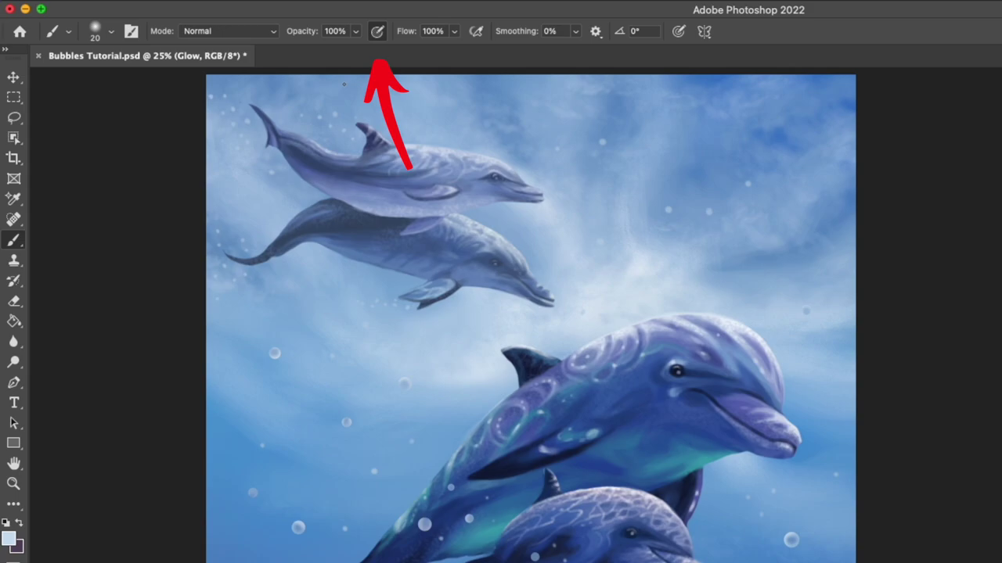
click(377, 33)
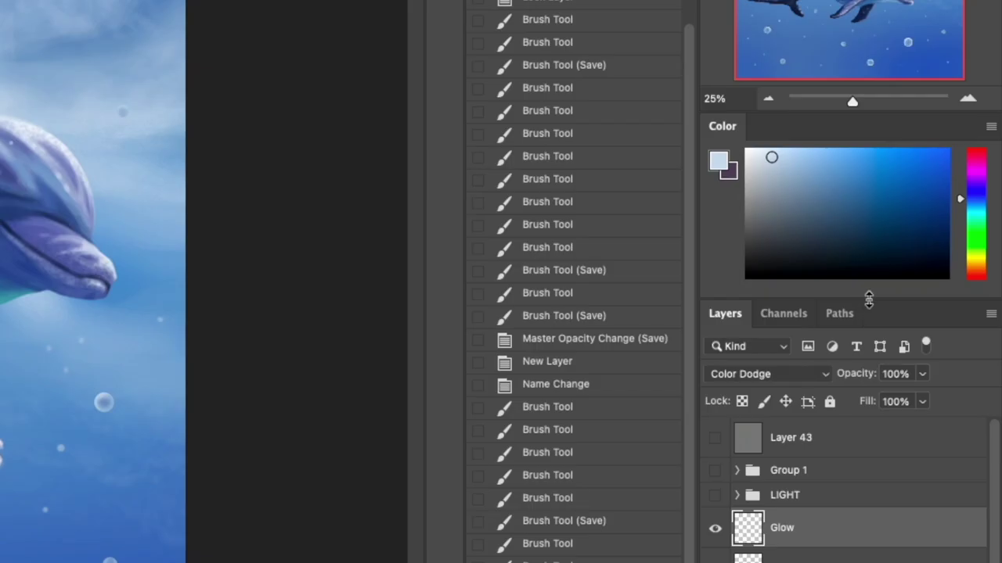
drag(881, 313, 895, 397)
drag(875, 274, 935, 303)
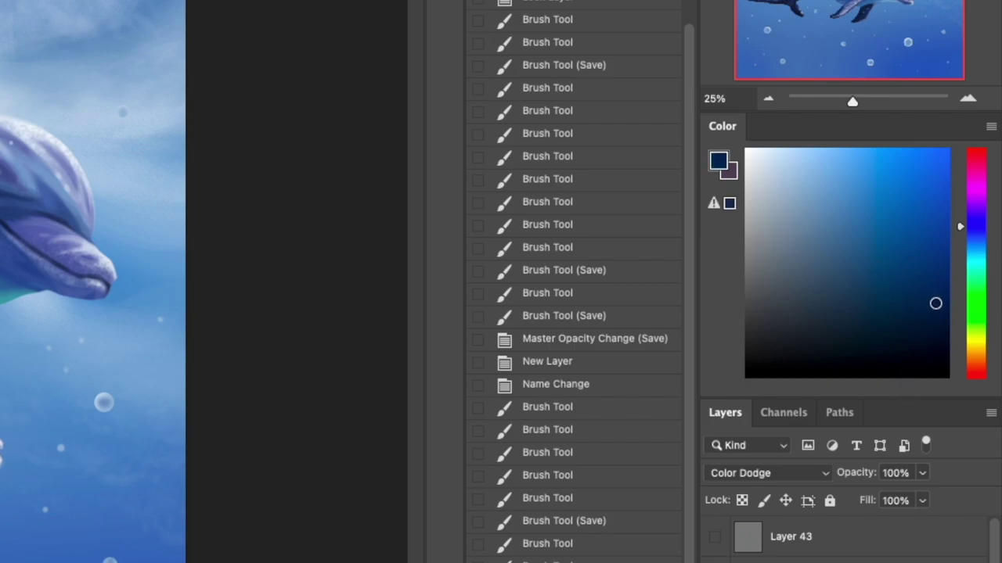
click(973, 239)
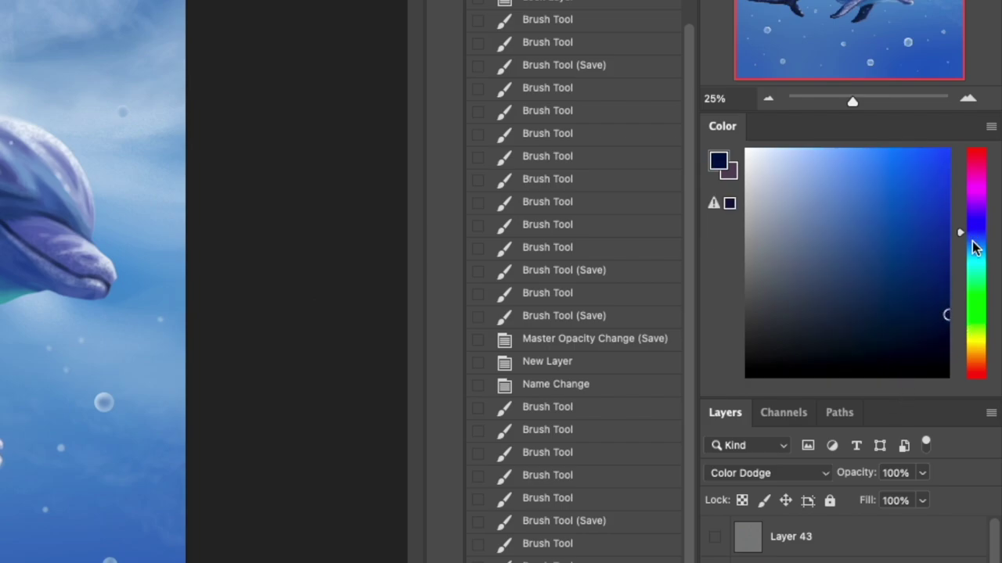
drag(974, 260, 975, 262)
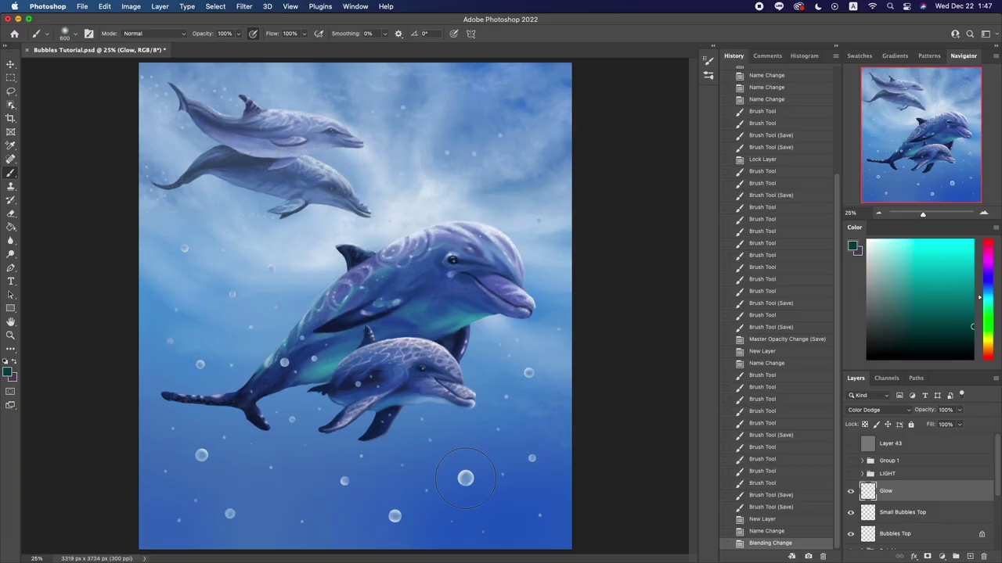
Paint cyan glows around the lower bubbles, undoing one stray stroke
click(465, 478)
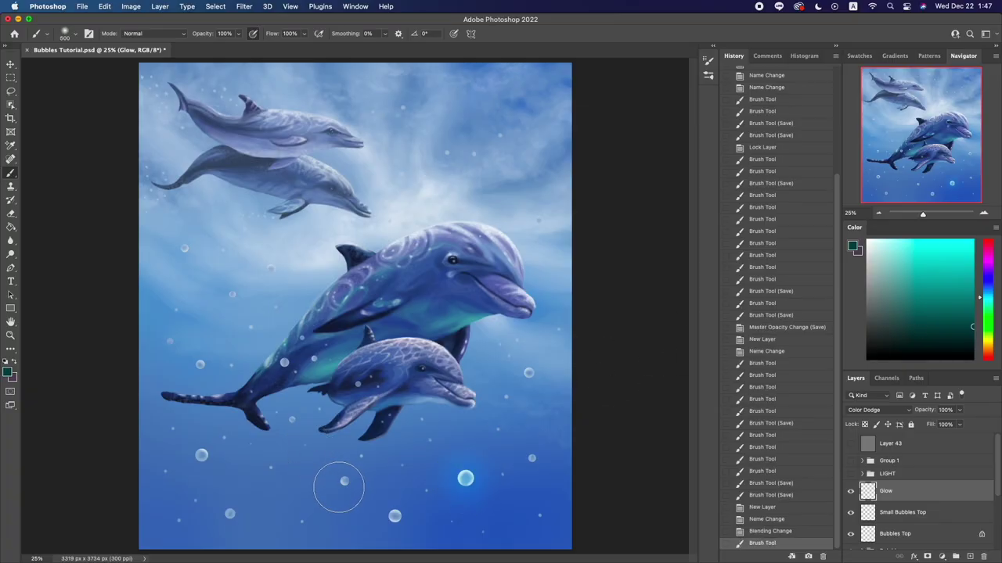
key(super+s)
click(228, 514)
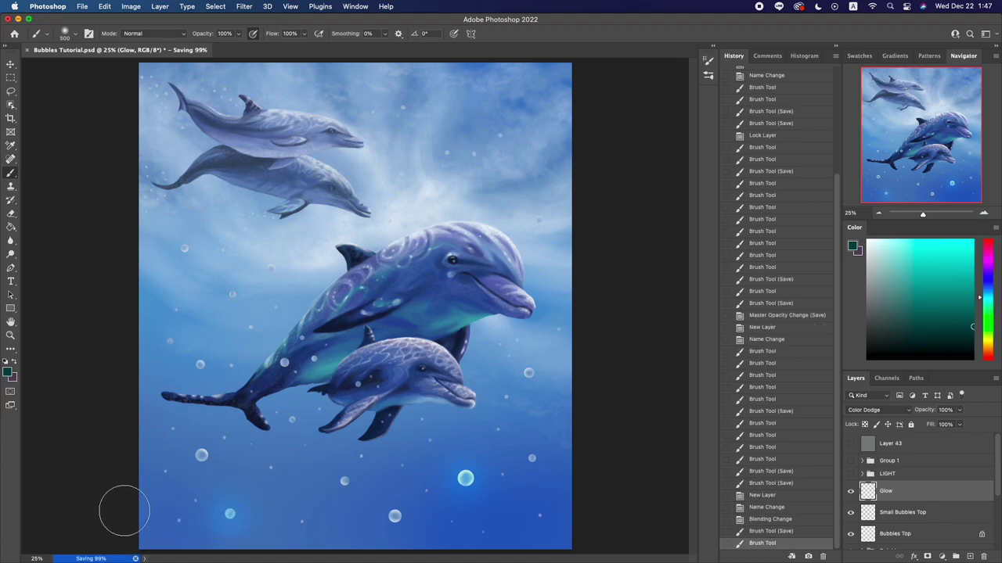
key(bracketleft)
key(bracketleft)
key(bracketleft)
click(234, 296)
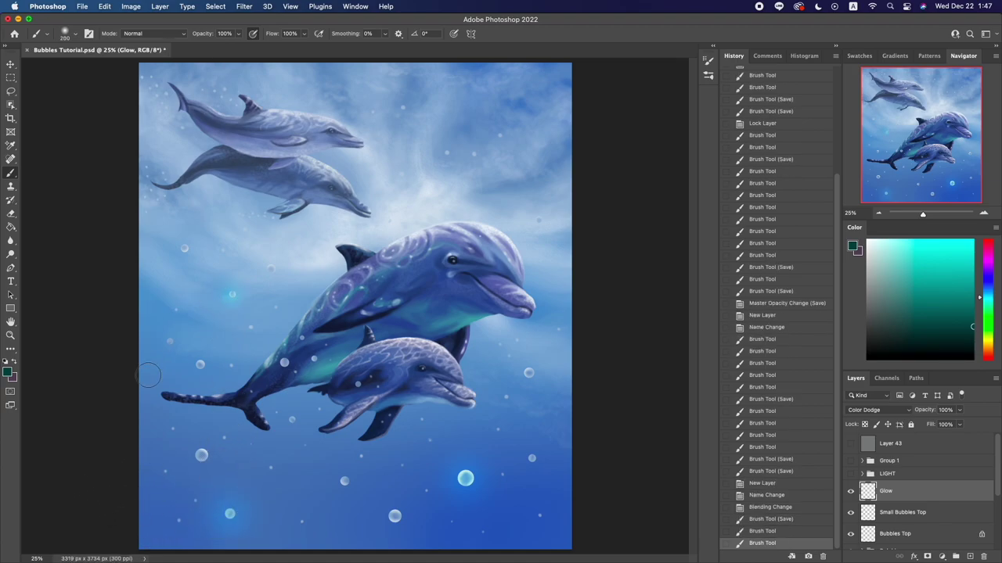
key(super+z)
click(200, 364)
key(super+s)
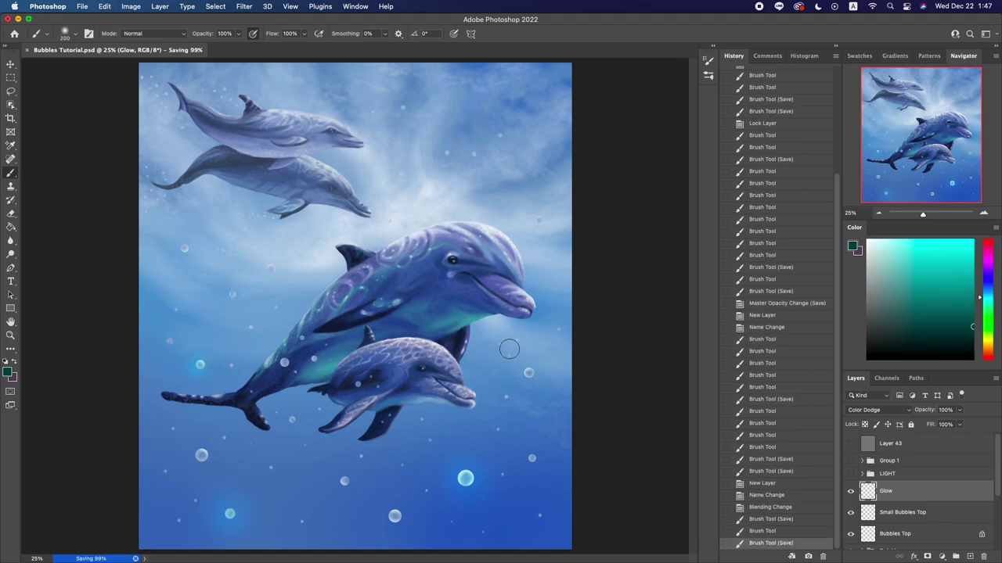
Paint glows on the right, bottom and upper-right bubbles, saving as you go
click(528, 371)
key(super+s)
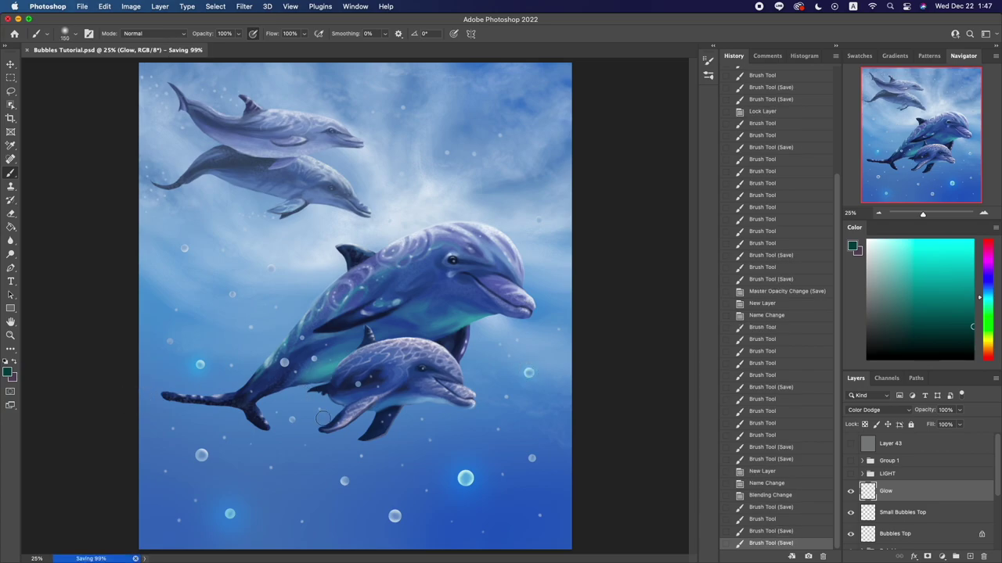
click(292, 419)
key(super+s)
click(298, 217)
key(super+z)
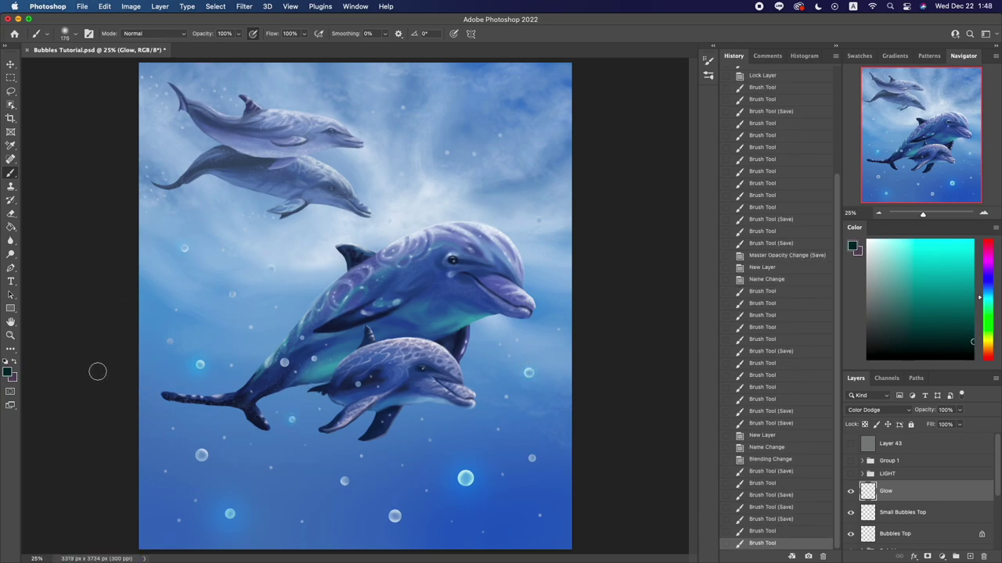
key(super+s)
click(509, 262)
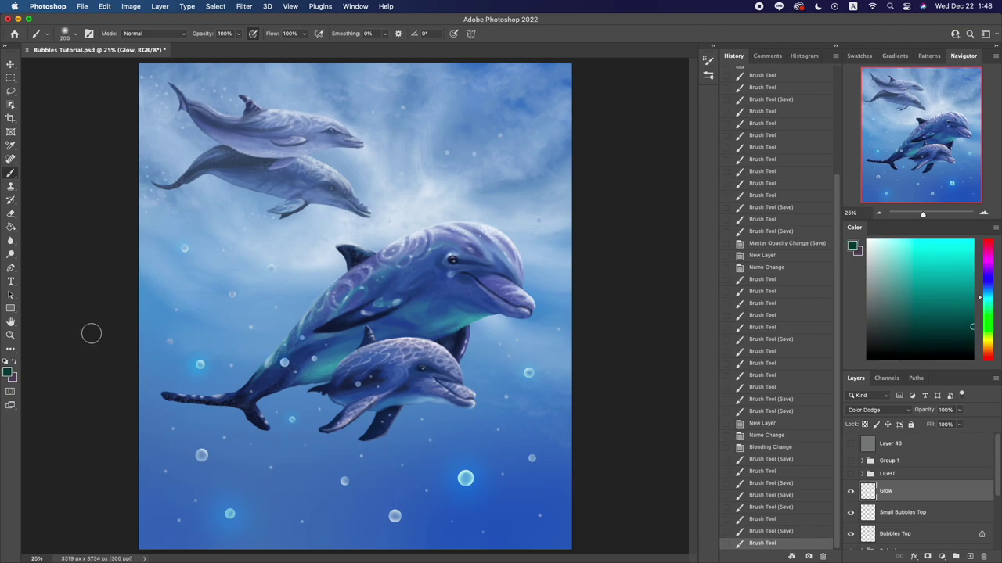
key(super+s)
Set the Bubbles layer opacity to 80%
scroll(892, 503, down, 3)
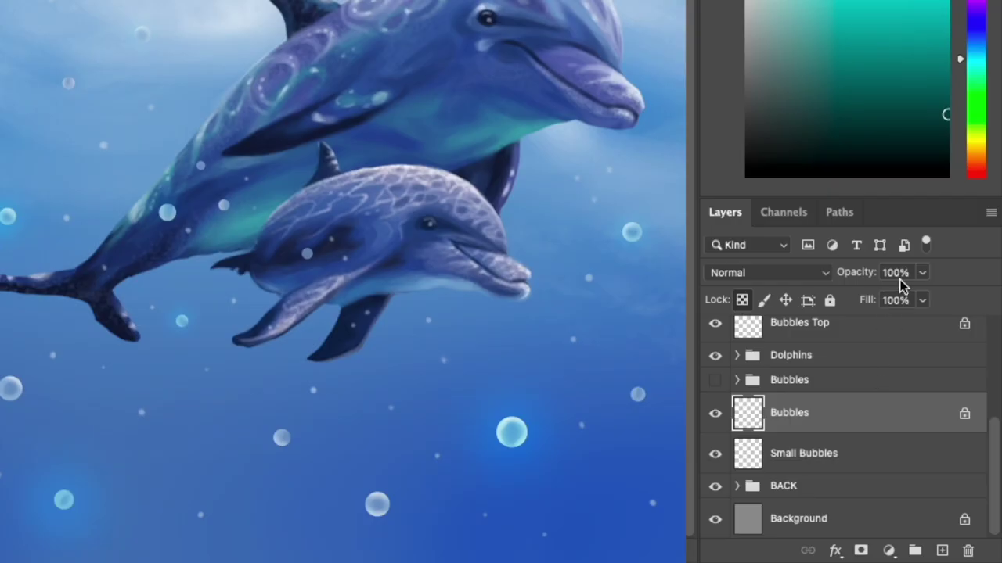
click(958, 411)
drag(961, 423, 947, 423)
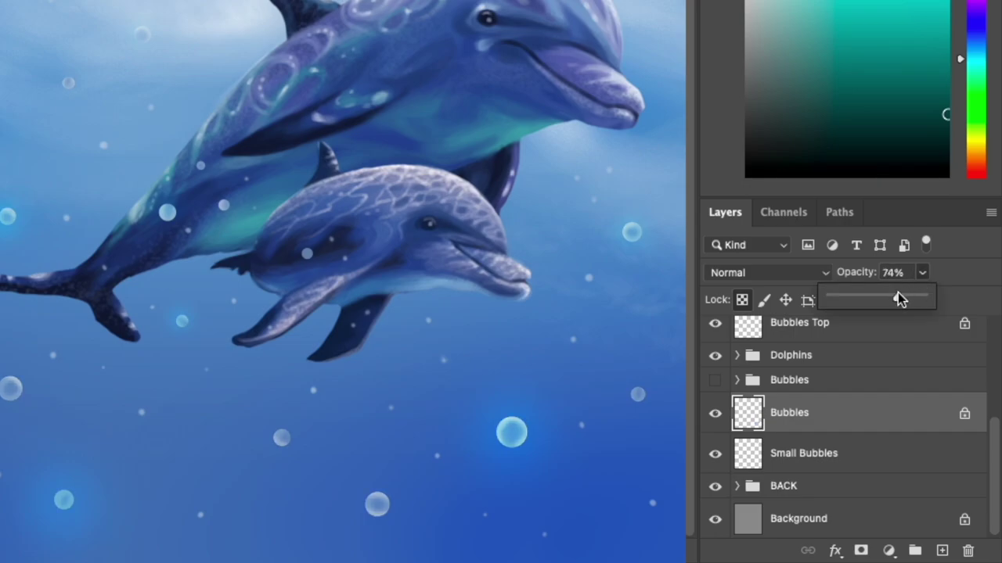
click(902, 273)
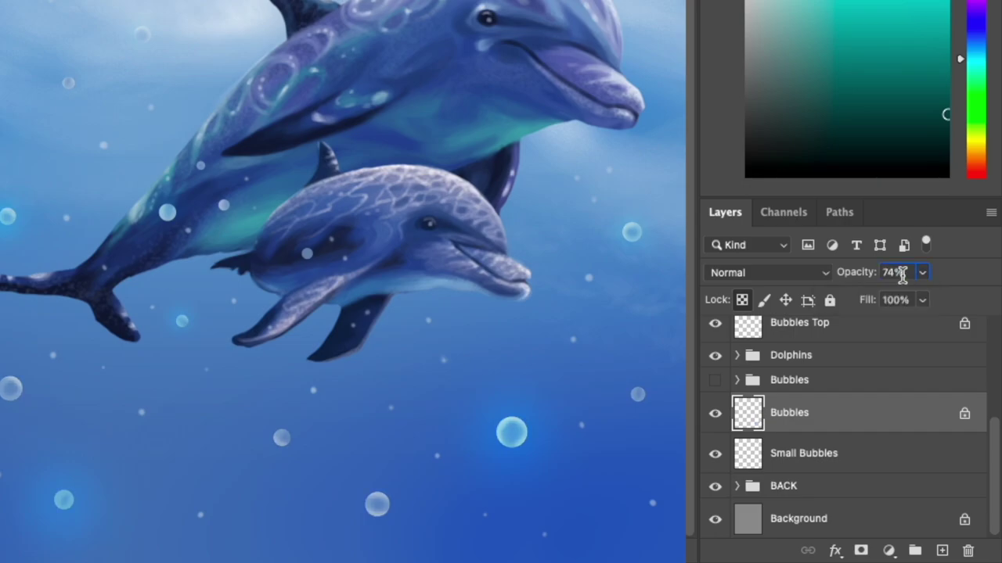
drag(902, 272, 881, 272)
text(80)
key(Return)
Set the Glow layer opacity to 90% and toggle its visibility to compare
scroll(887, 391, up, 5)
click(814, 435)
click(922, 272)
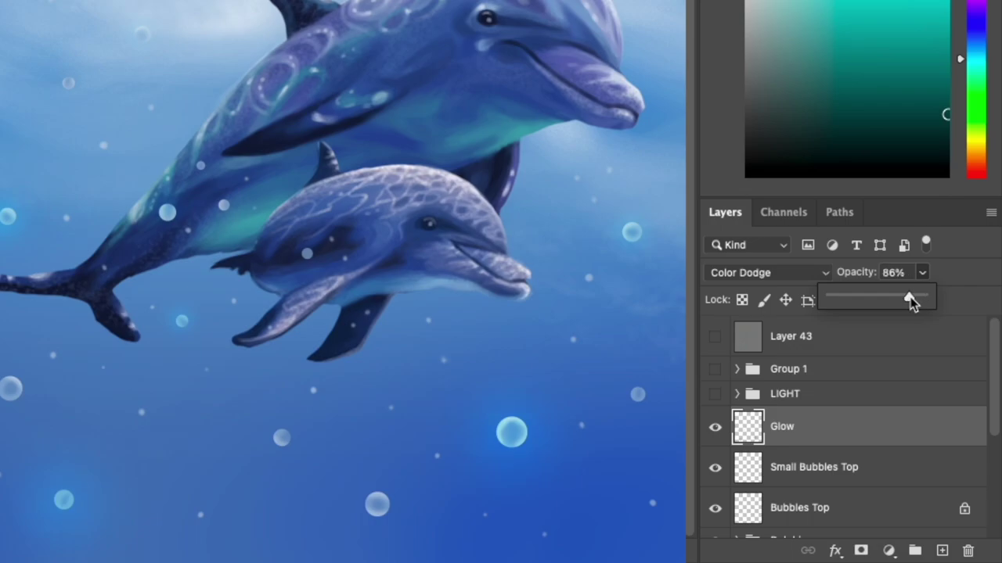
click(896, 272)
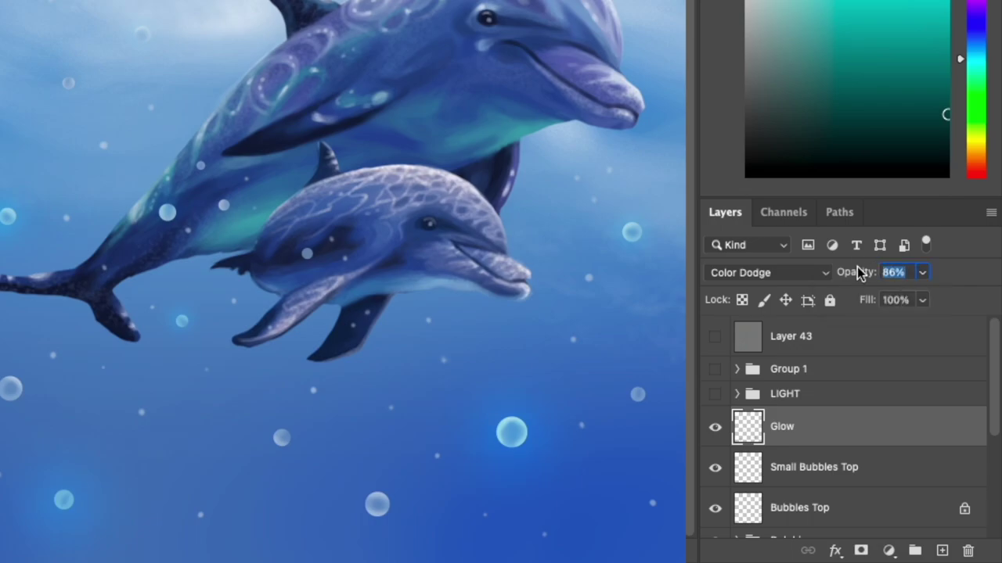
text(90)
key(Return)
click(850, 490)
click(850, 491)
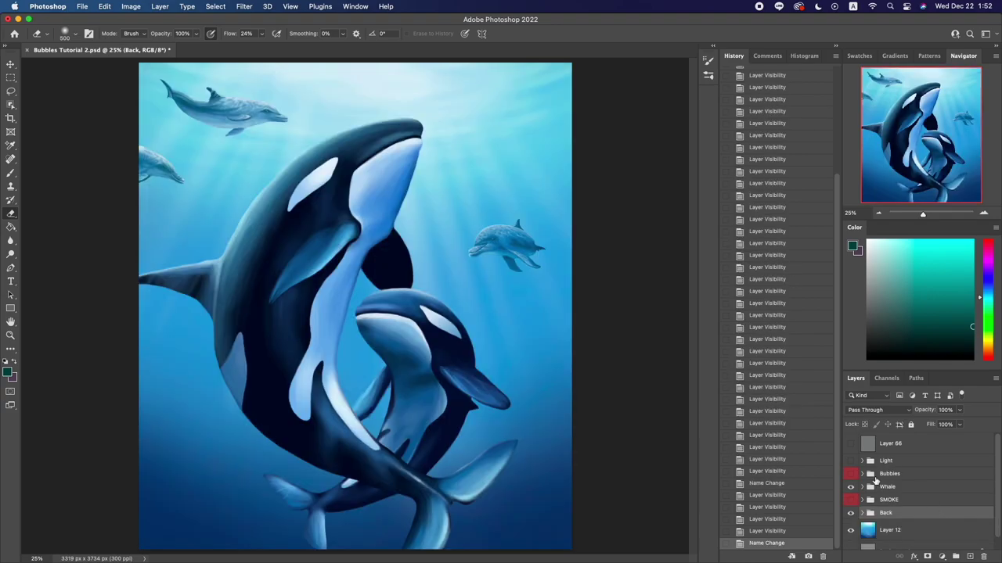
Add a new layer named Smoke above the SMOKE group
click(851, 487)
click(852, 487)
click(906, 501)
click(969, 556)
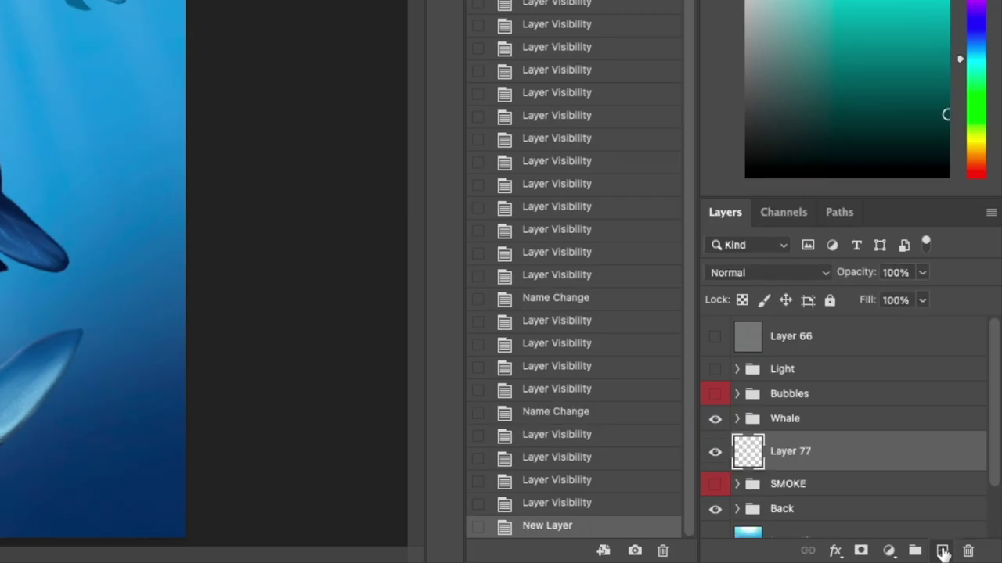
double_click(798, 450)
text(Smoke)
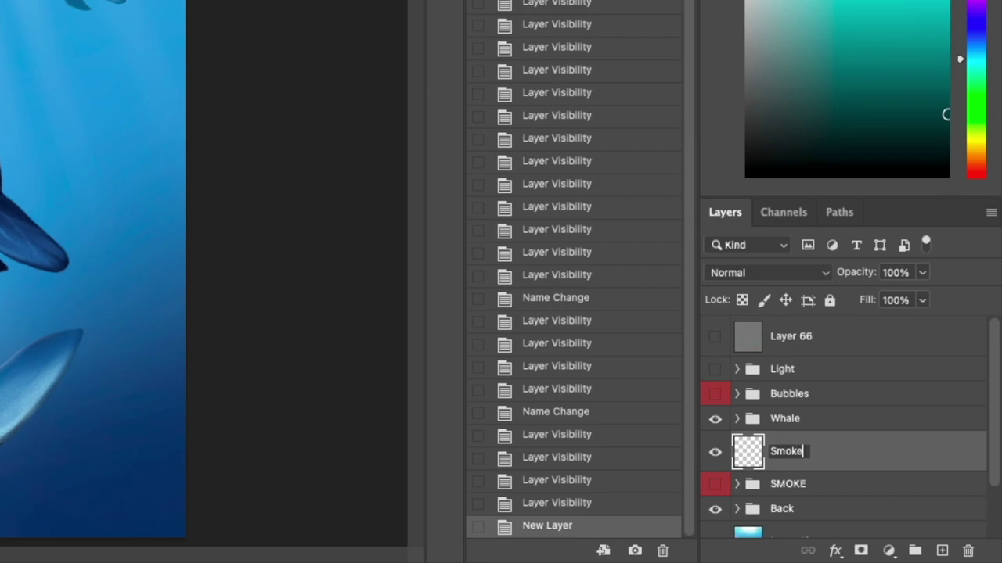
key(Return)
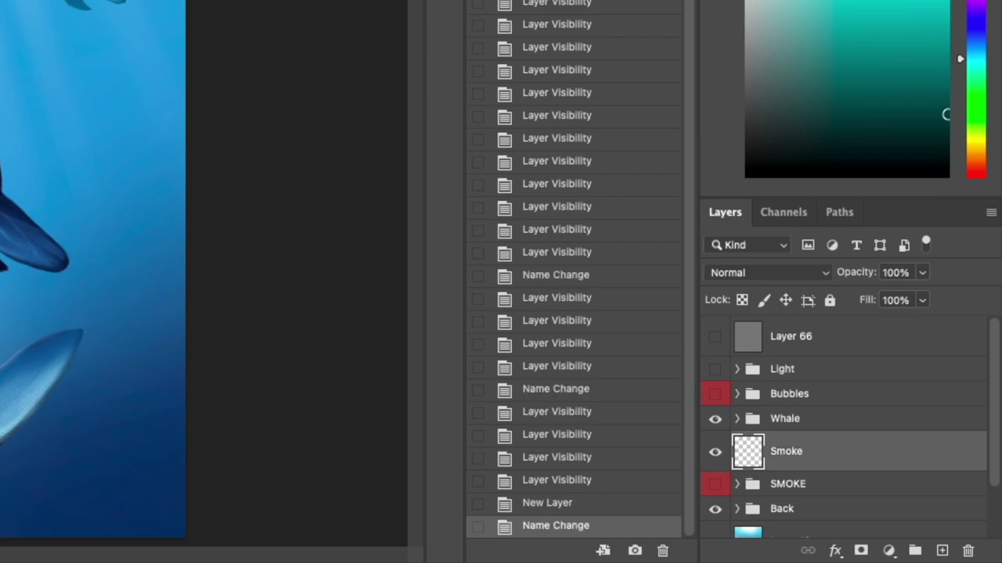
Load a large soft cloud brush and sample light blue from the sky
click(12, 173)
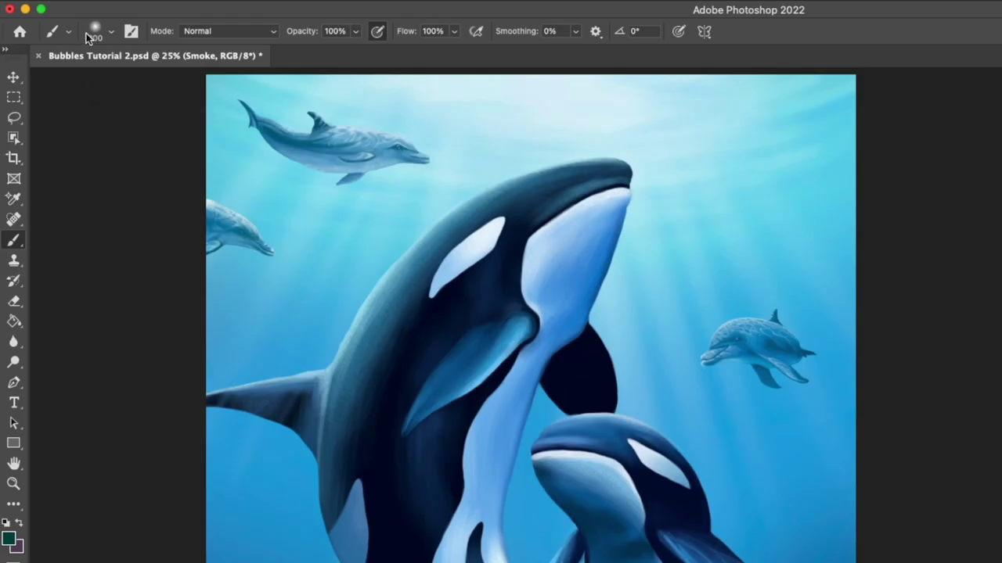
click(95, 31)
click(52, 296)
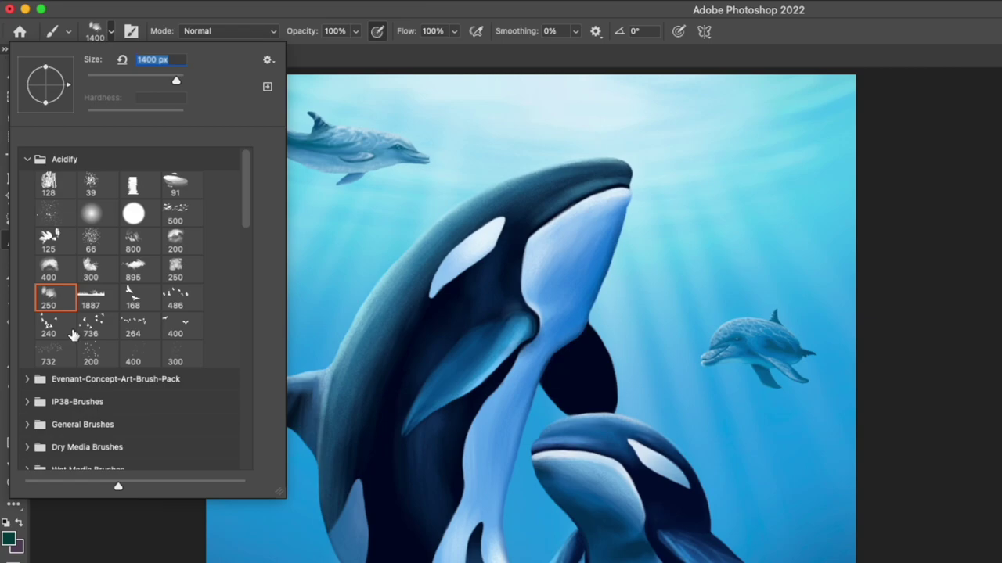
click(133, 241)
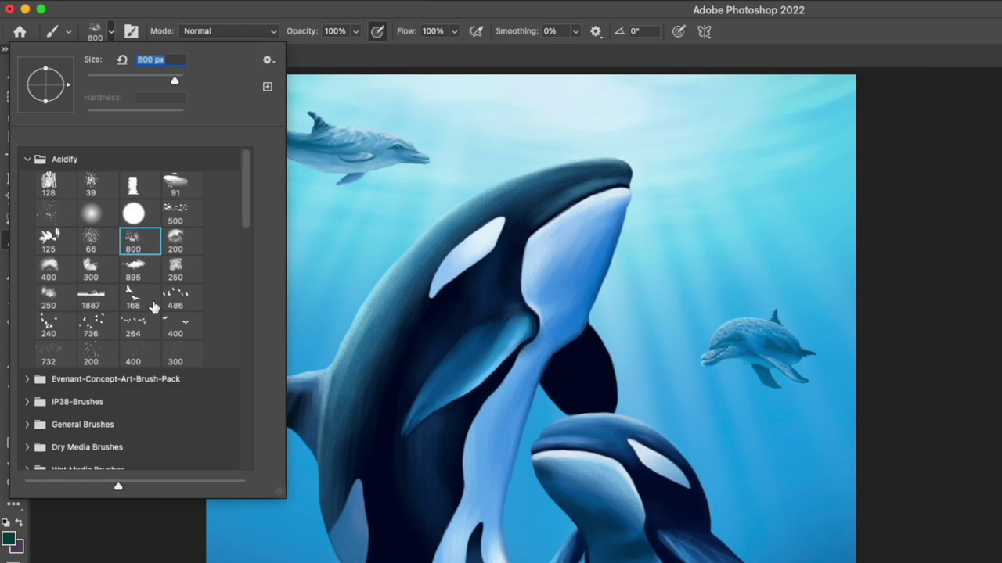
text(1200)
key(Return)
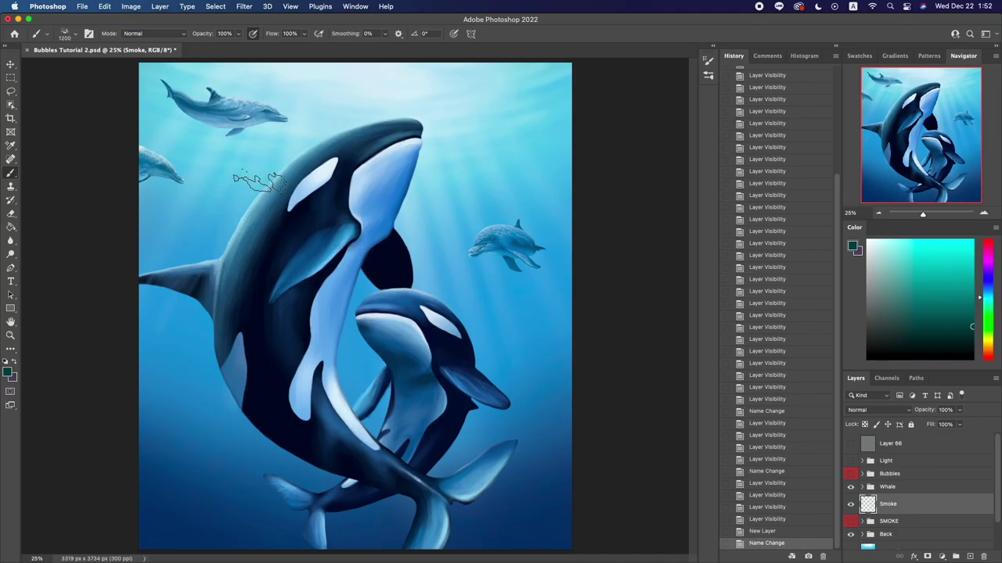
key(bracketright)
alt+click(365, 77)
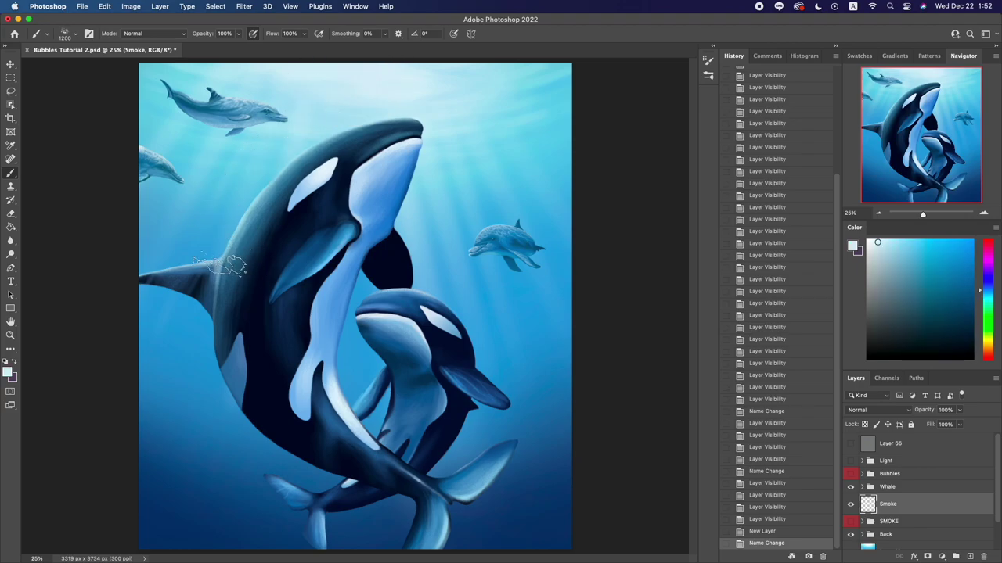
Paint soft light-blue smoke along the orca's back and below it at lower left
mouse_move(228, 219)
mouse_down()
mouse_move(221, 255)
mouse_move(224, 235)
mouse_move(218, 245)
mouse_up()
drag(188, 329, 196, 434)
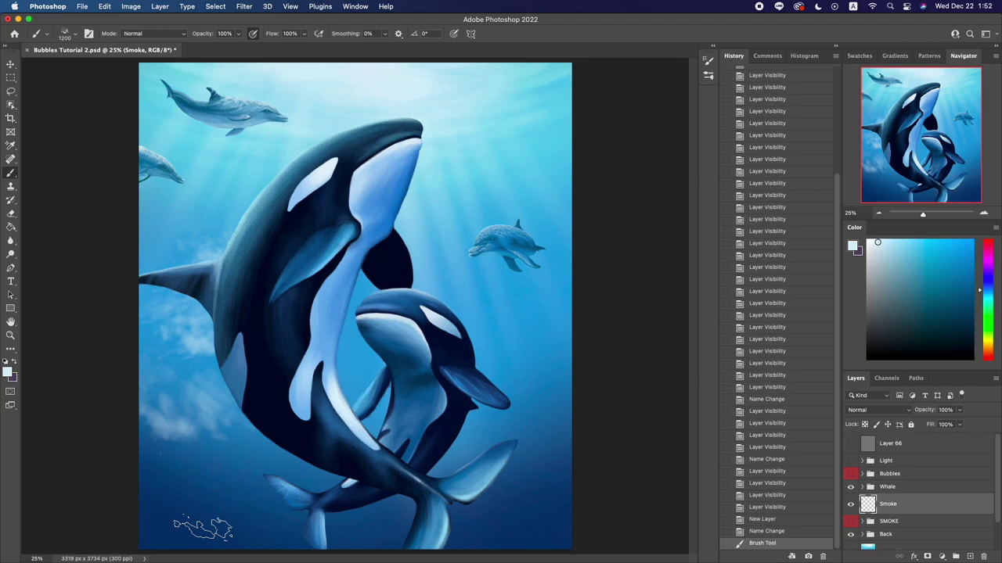
key(super+s)
key(bracketleft)
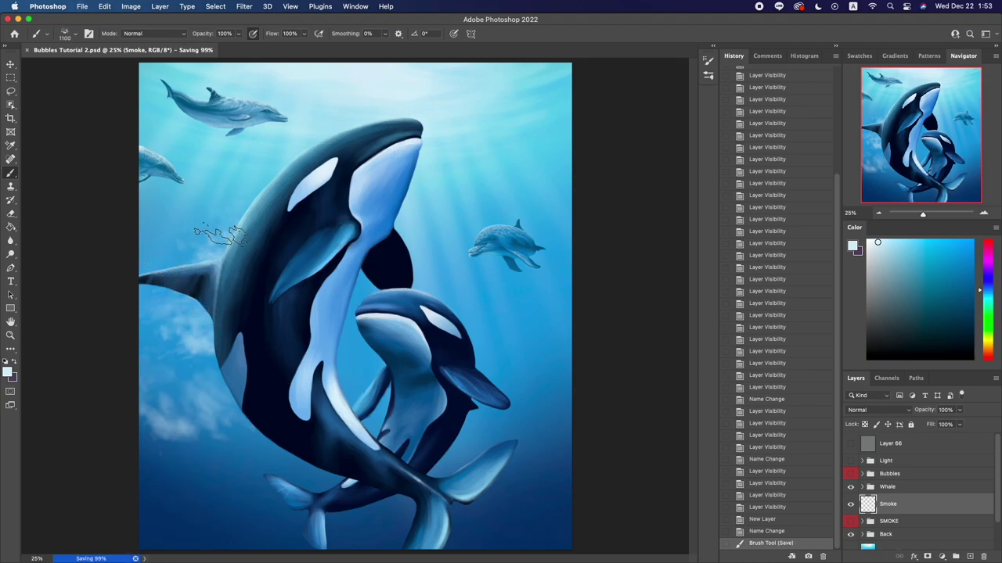
drag(205, 250, 219, 223)
click(215, 216)
Build up more smoke toward the lower-left corner, then make the brush much smaller
key(super+s)
drag(196, 345, 184, 423)
key(super+s)
drag(196, 365, 174, 447)
drag(174, 447, 208, 519)
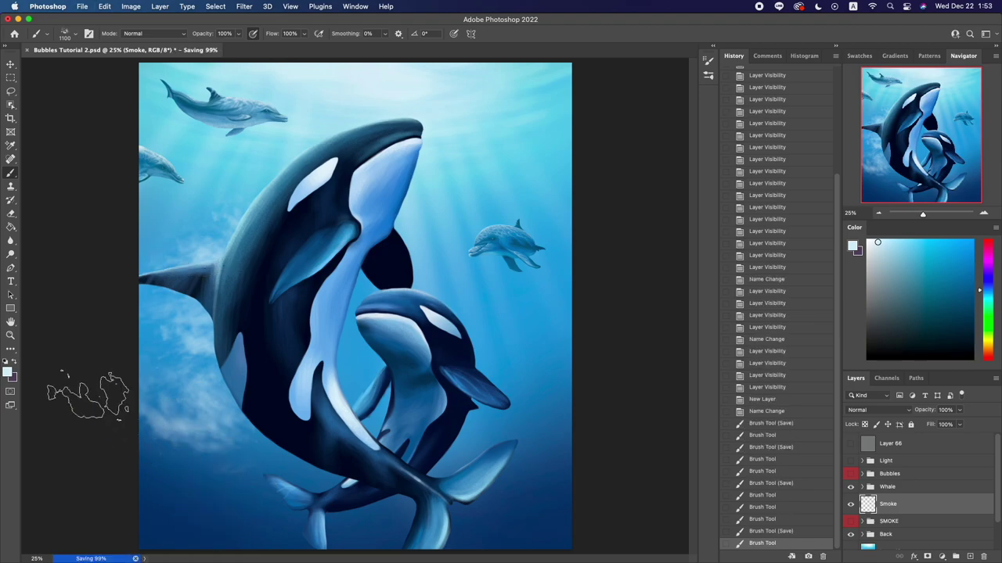
drag(229, 197, 176, 407)
key(super+s)
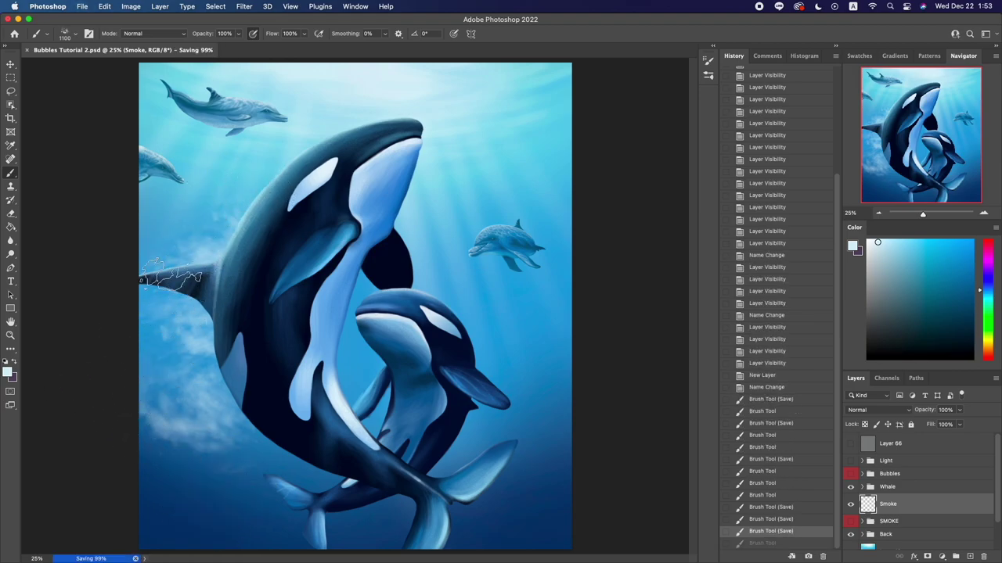
key(bracketleft)
key(bracketleft)
key(bracketleft)
Create an empty layer named Texture Bubbles Small above the SMOKE group
click(906, 520)
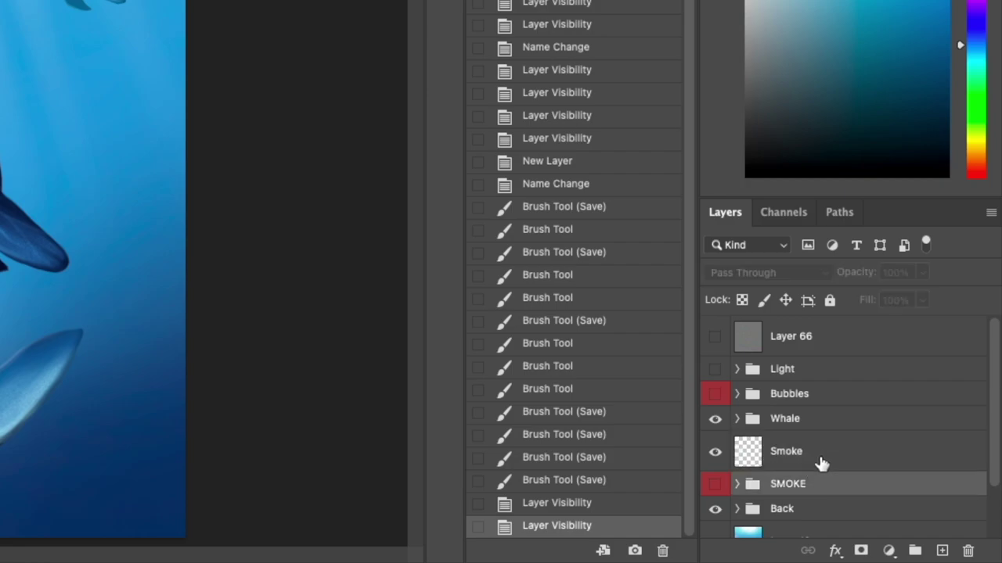
click(942, 551)
double_click(790, 492)
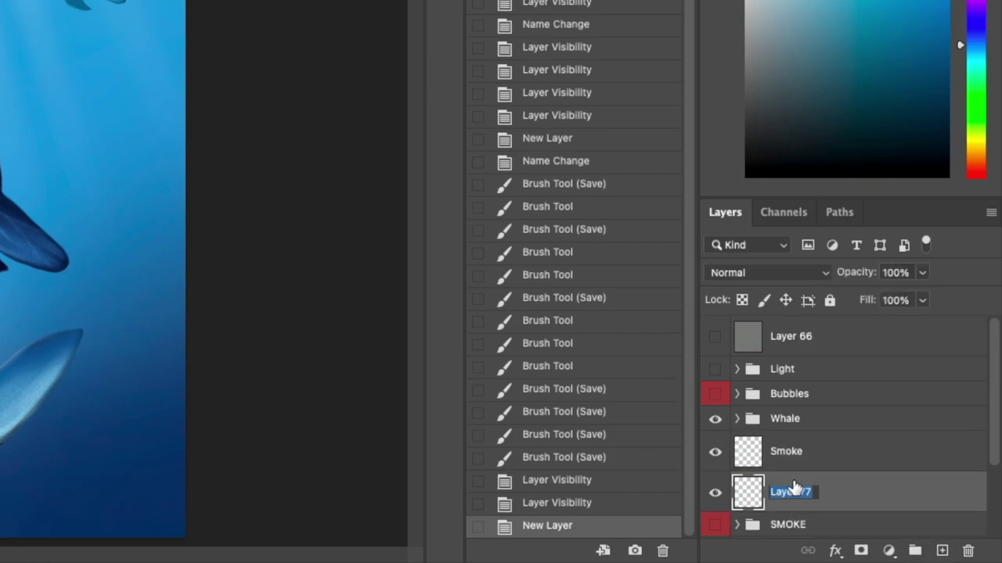
text(Texture Bubb)
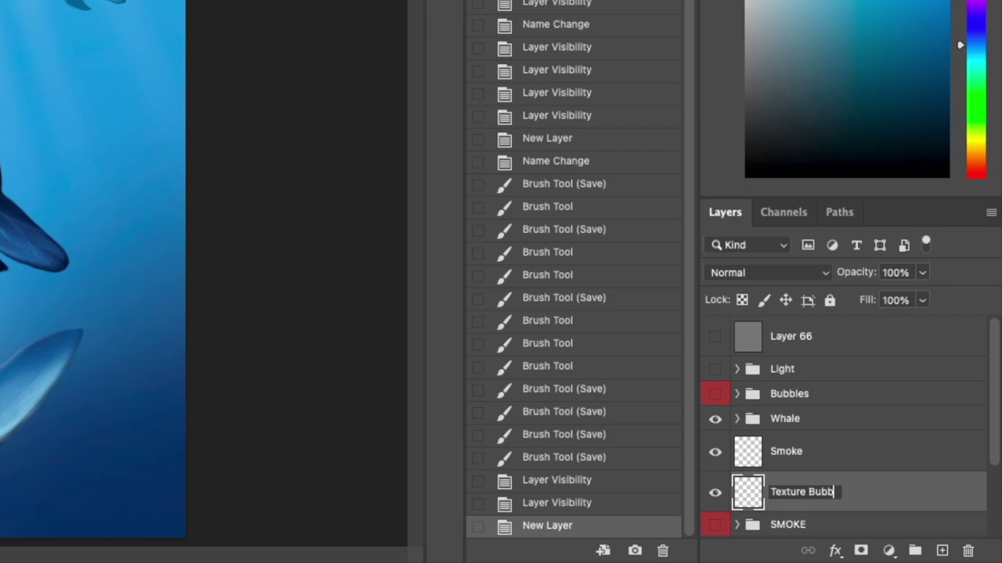
text(les Small)
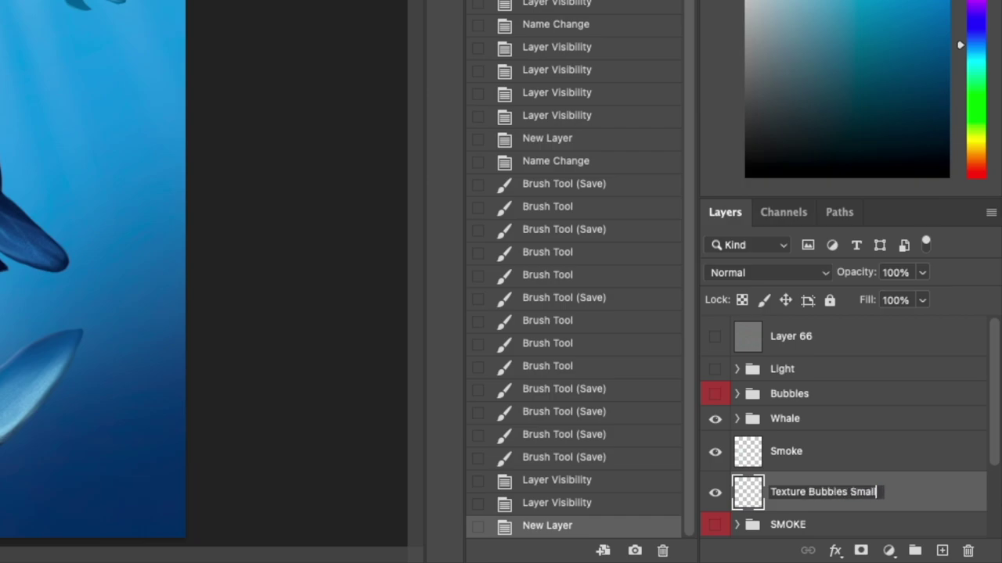
key(Return)
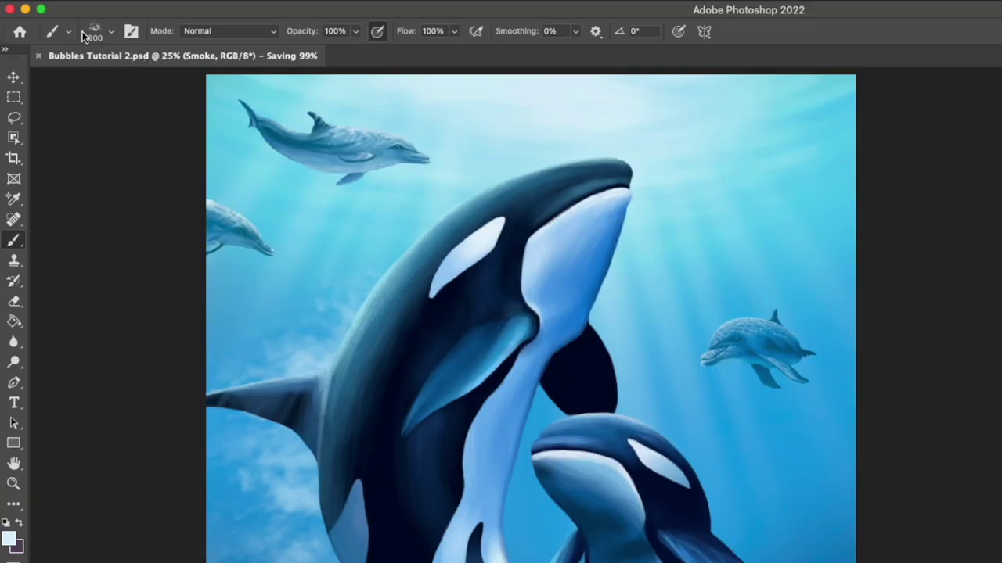
click(93, 32)
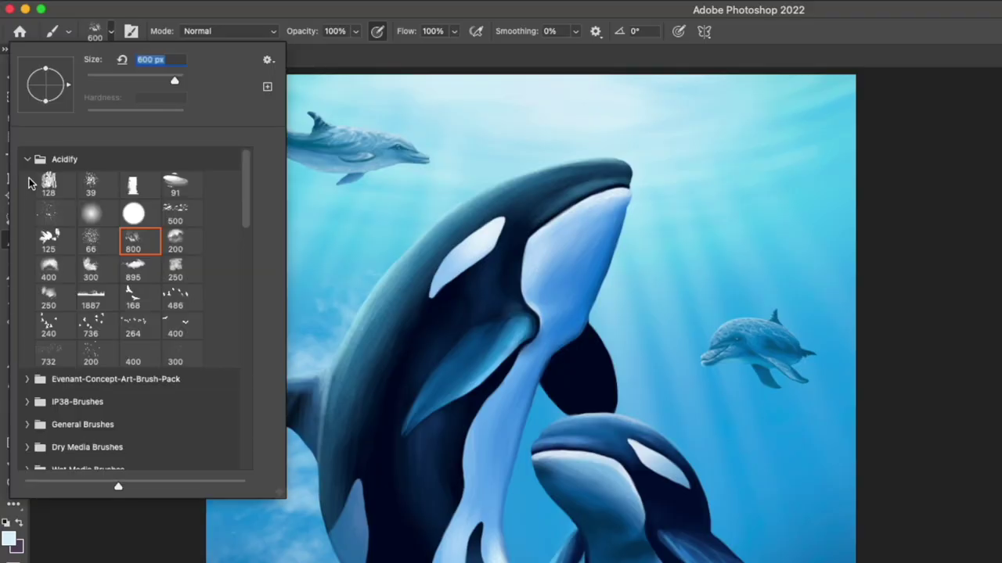
With an enlarged spatter brush, stamp white bubble specks along the left side of the orca
click(47, 215)
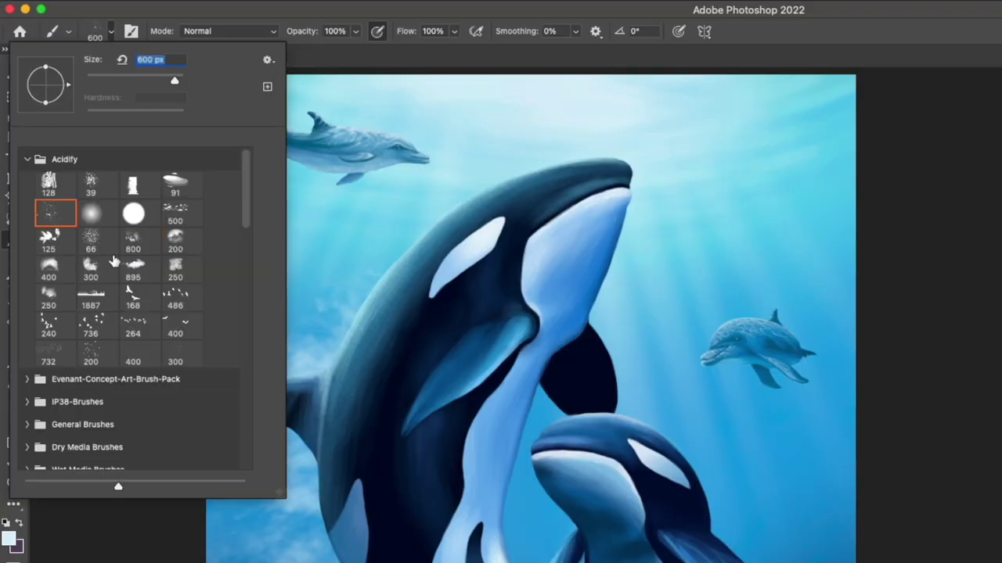
text(800)
key(Return)
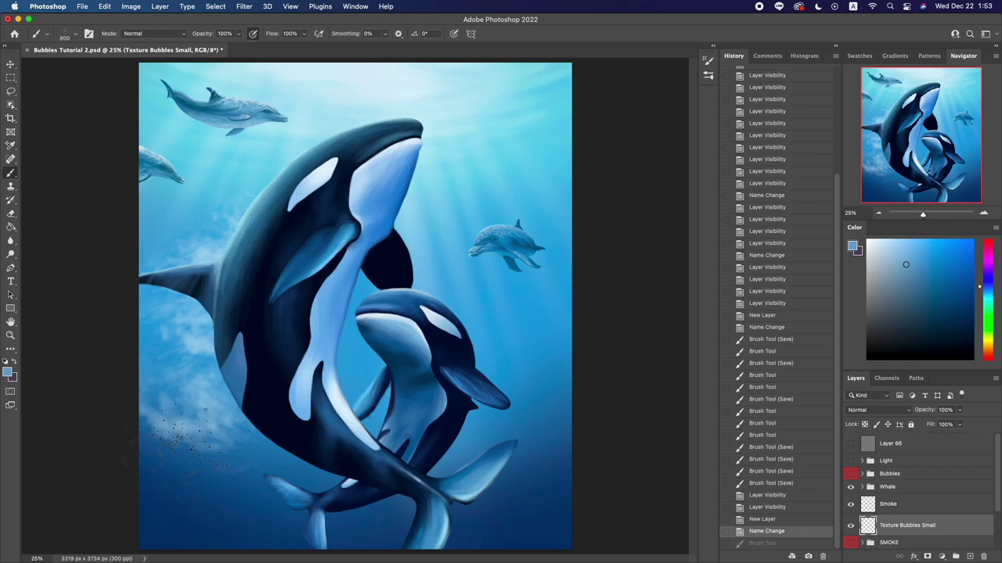
click(200, 446)
key(bracketright)
key(bracketright)
key(ctrl+s)
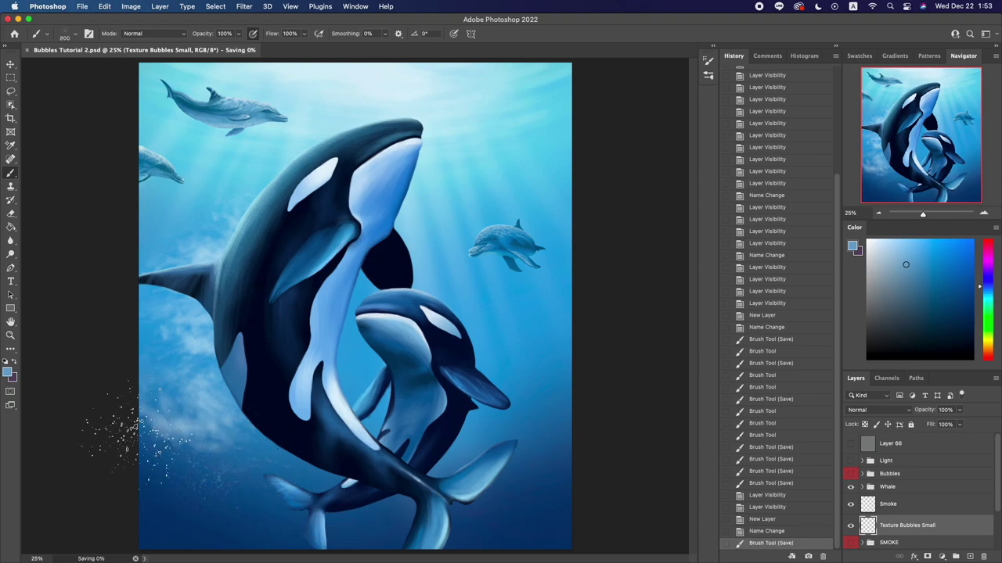
drag(86, 415, 78, 372)
click(188, 374)
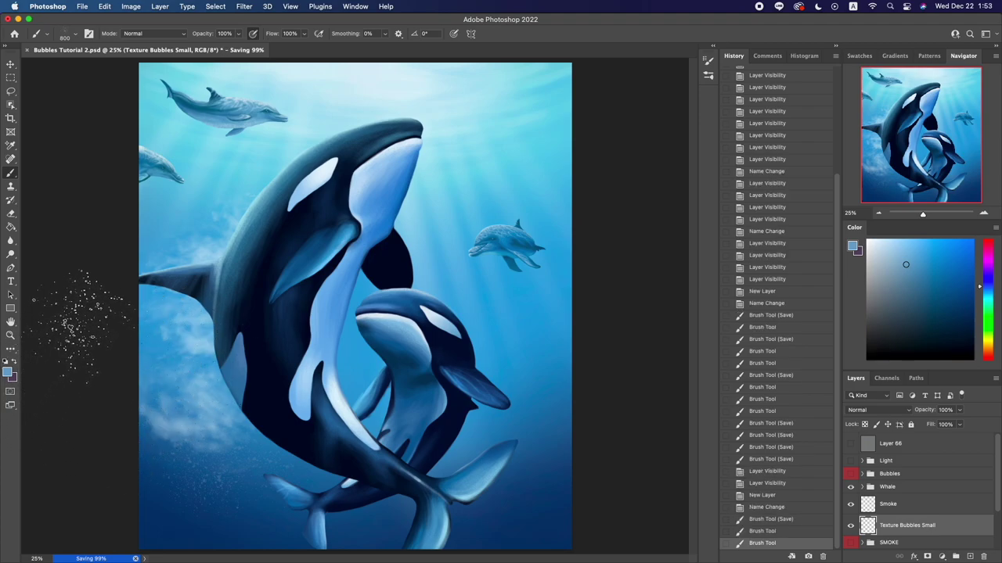
click(174, 307)
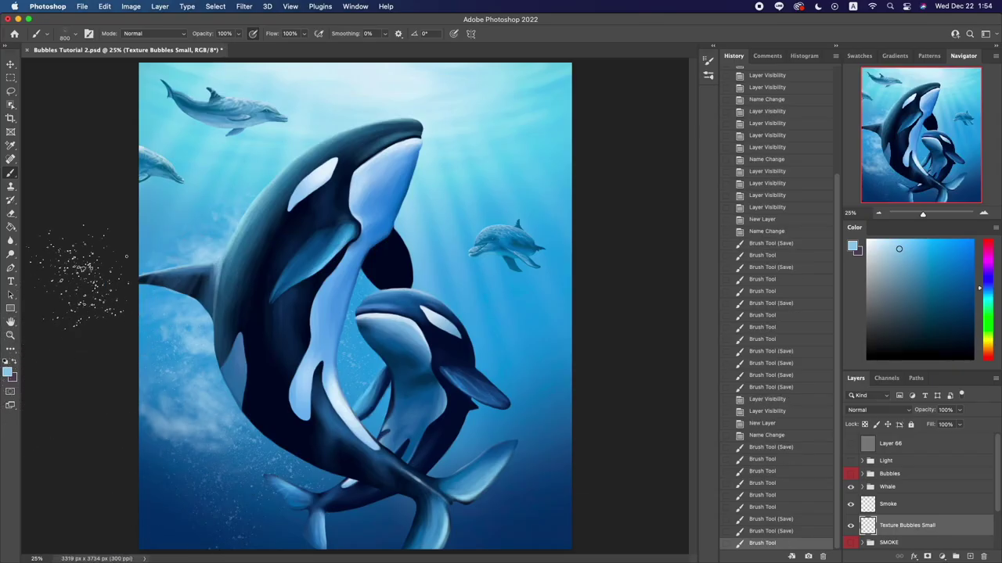
Dab spattered bubbles along the bottom and near the whale tails, saving as you go
key(ctrl+s)
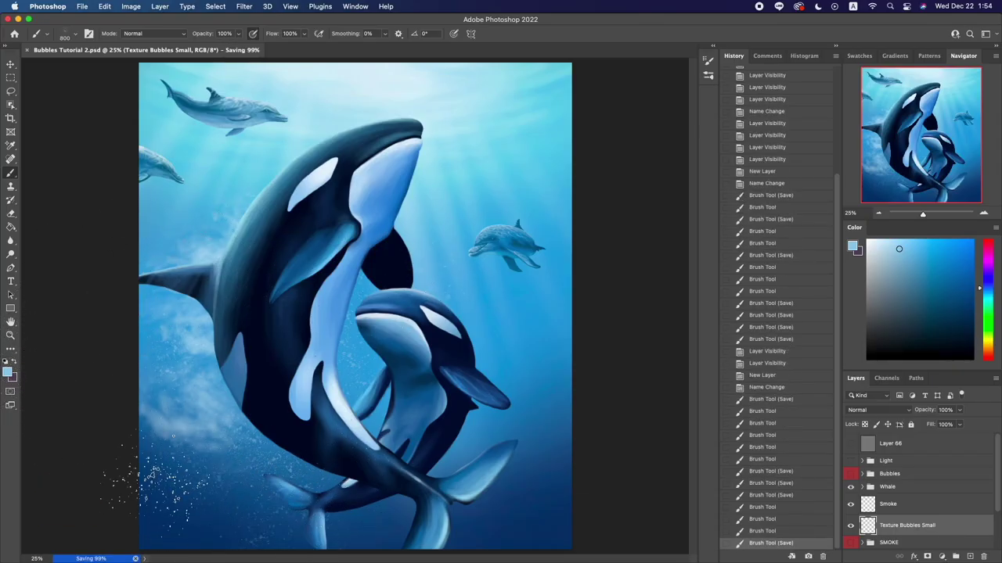
click(367, 521)
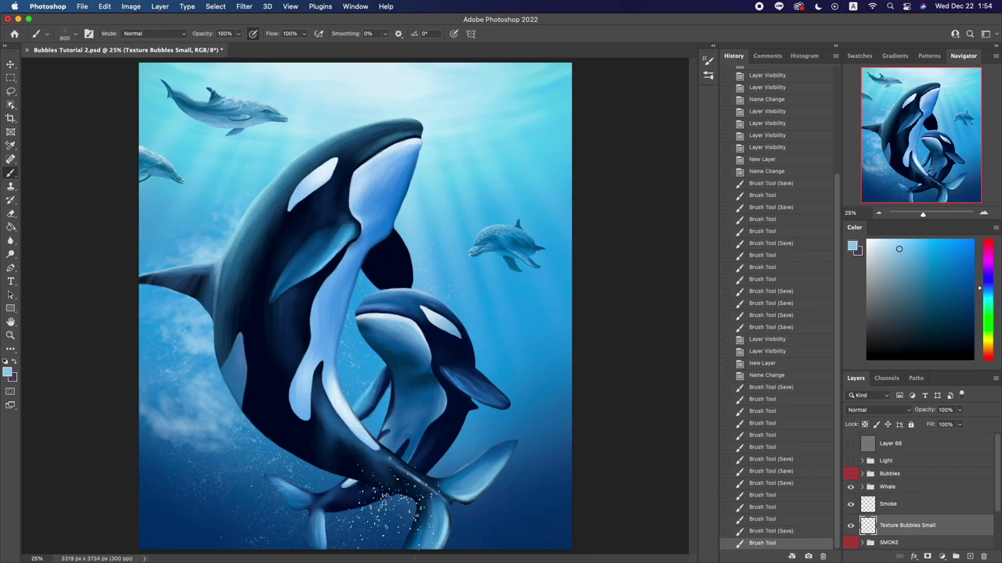
click(274, 533)
key(ctrl+s)
click(470, 521)
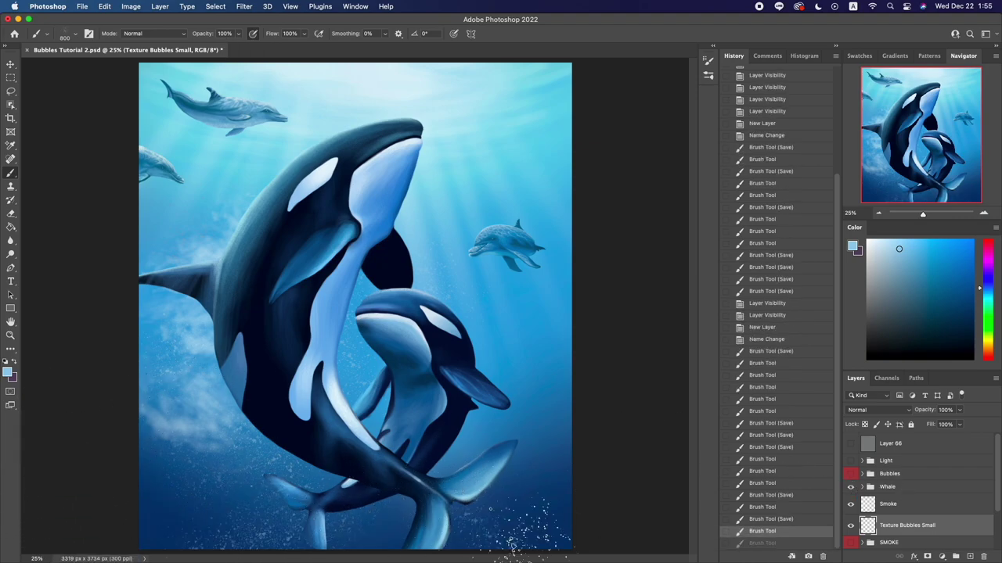
key(ctrl+s)
click(430, 172)
key(ctrl+s)
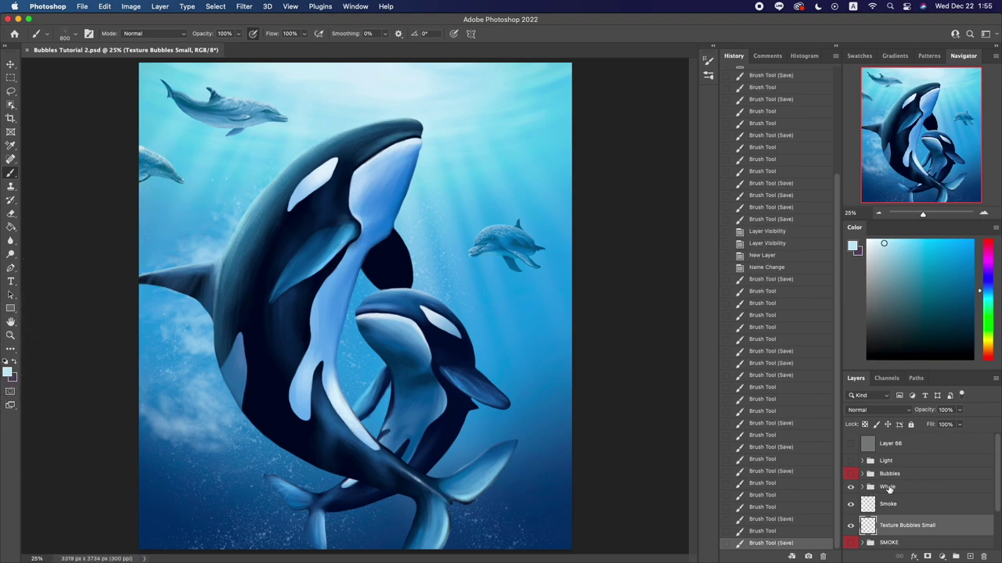
Add a new layer named Bubbles above the Whale group
click(914, 488)
click(970, 556)
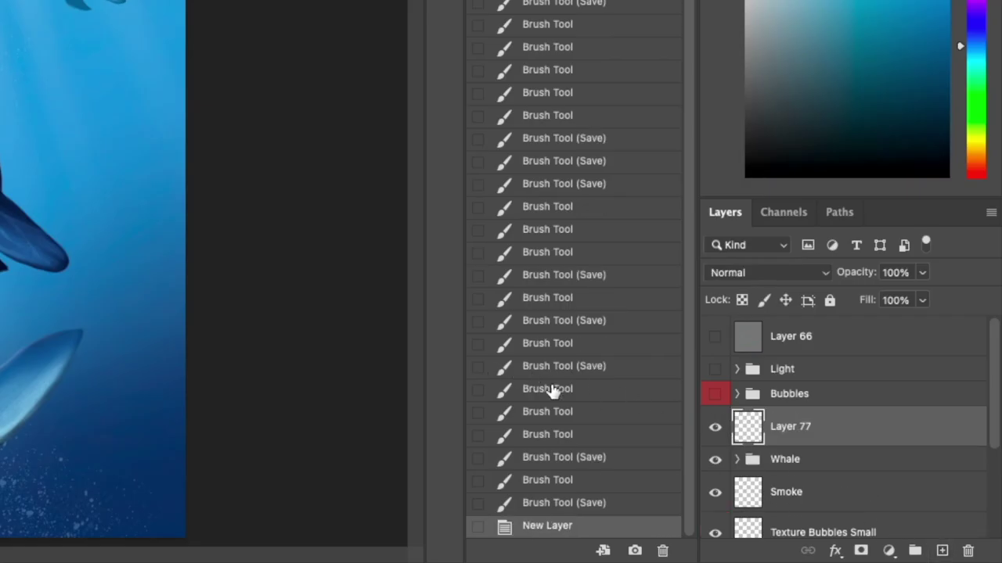
double_click(789, 429)
text(Bubbles)
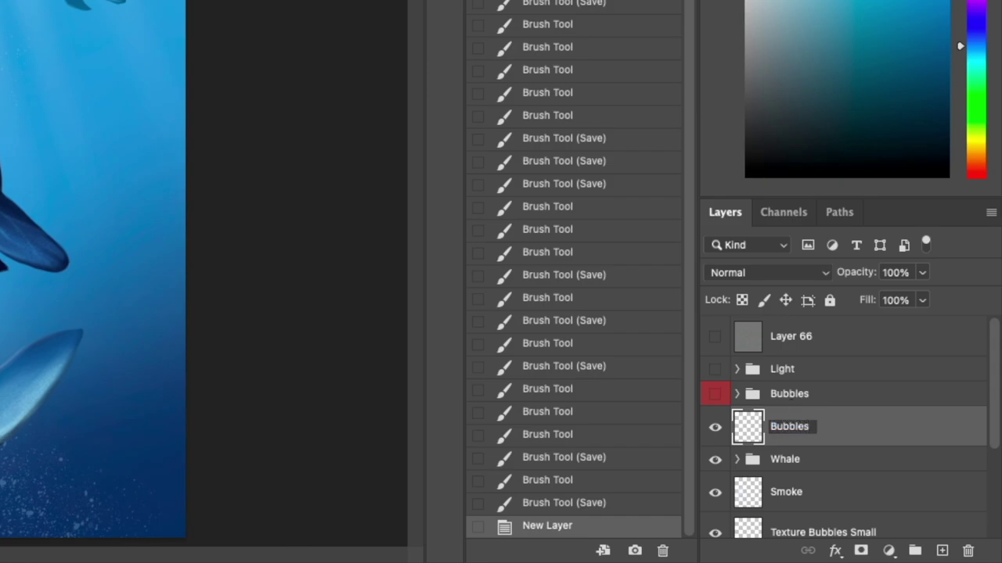
key(Return)
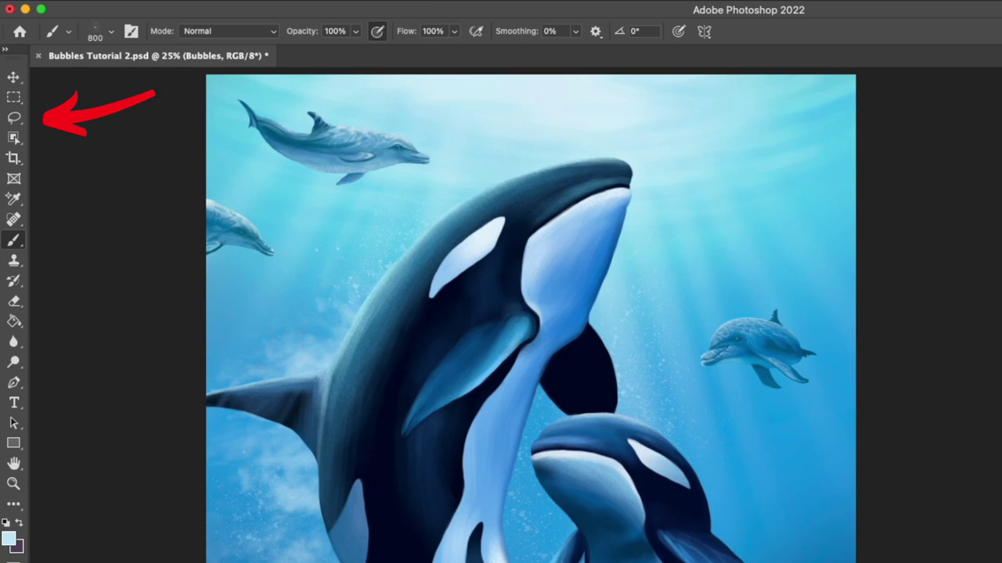
Use the Lasso with a 2 px feather to select several small round bubbles
click(14, 117)
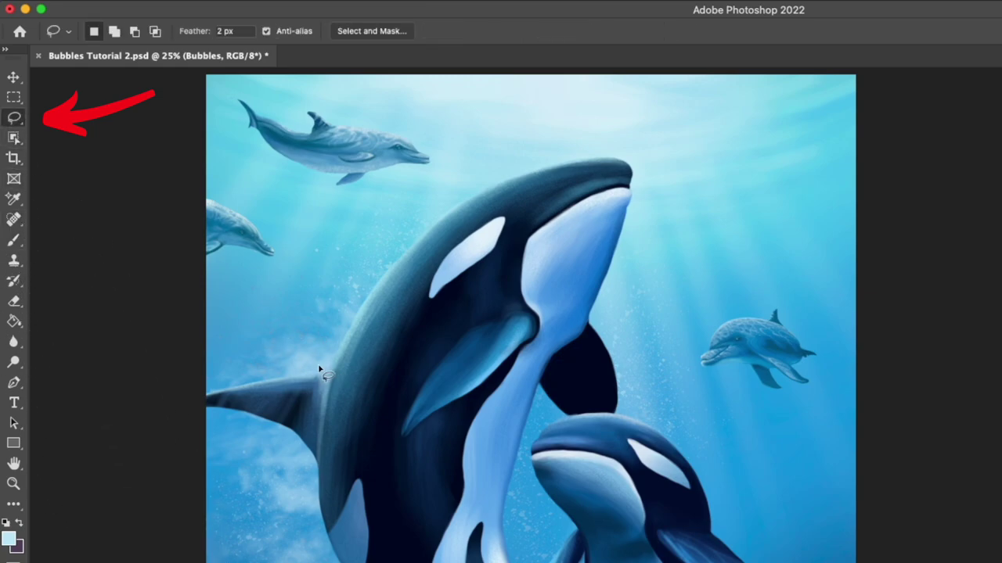
click(226, 32)
text(2)
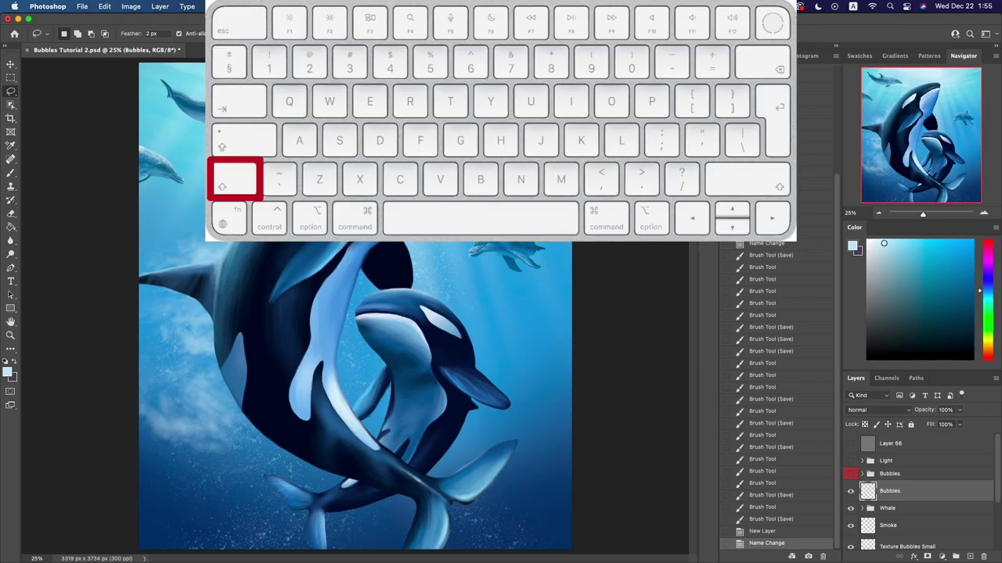
drag(269, 337, 271, 336)
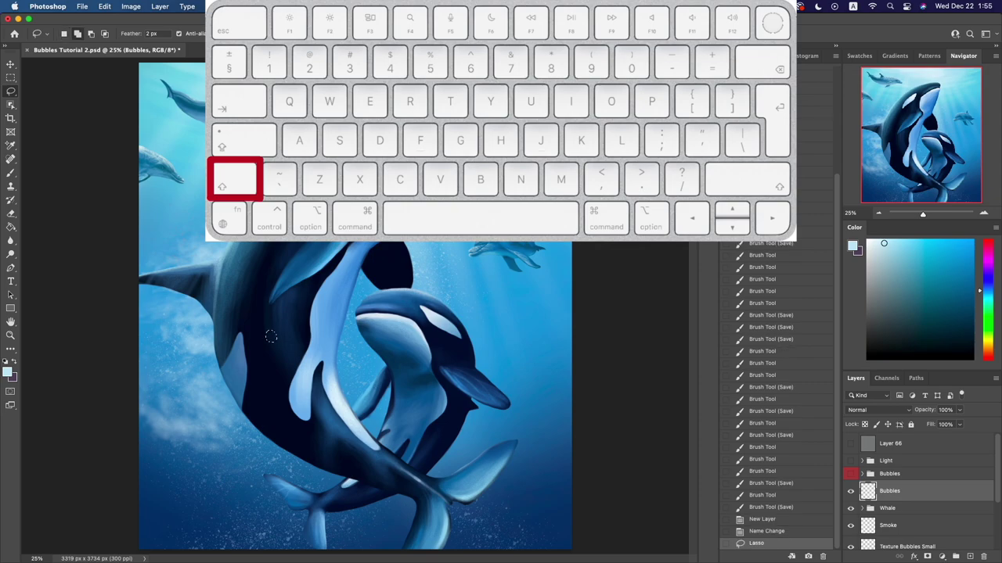
drag(261, 382, 262, 384)
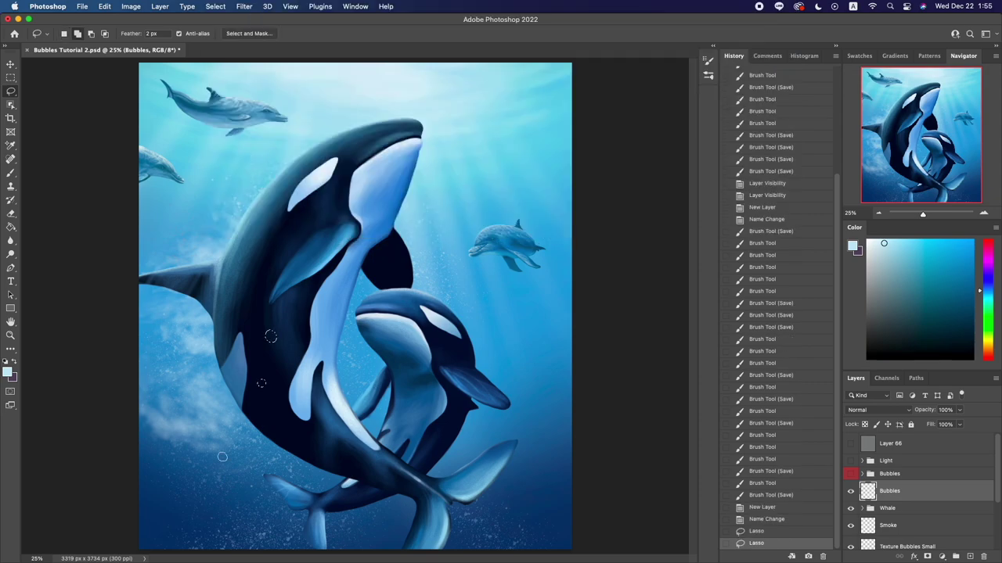
drag(222, 456, 224, 459)
drag(185, 384, 186, 388)
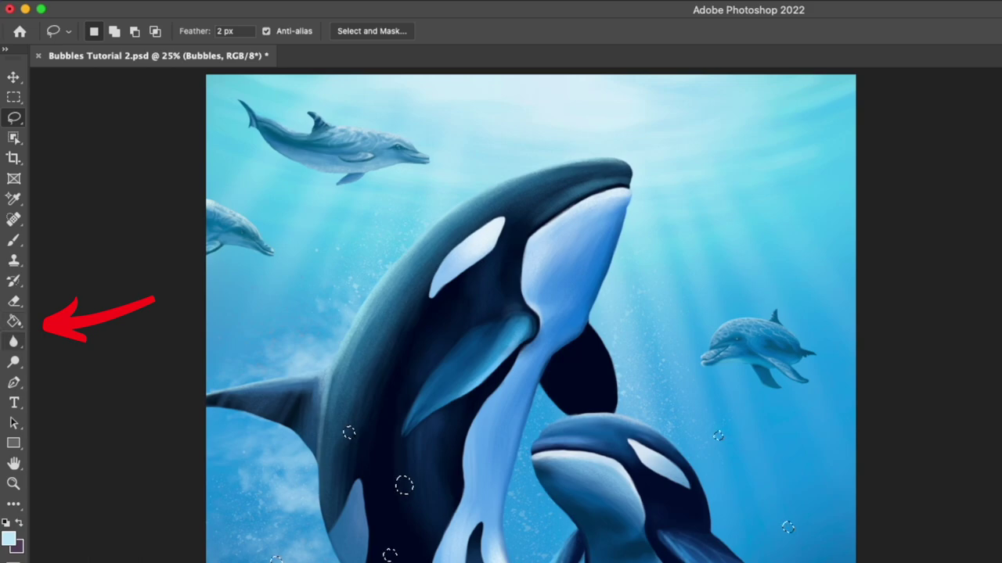
Fill the bubble selections with light cyan and set the Bubbles layer opacity to 80%
click(14, 321)
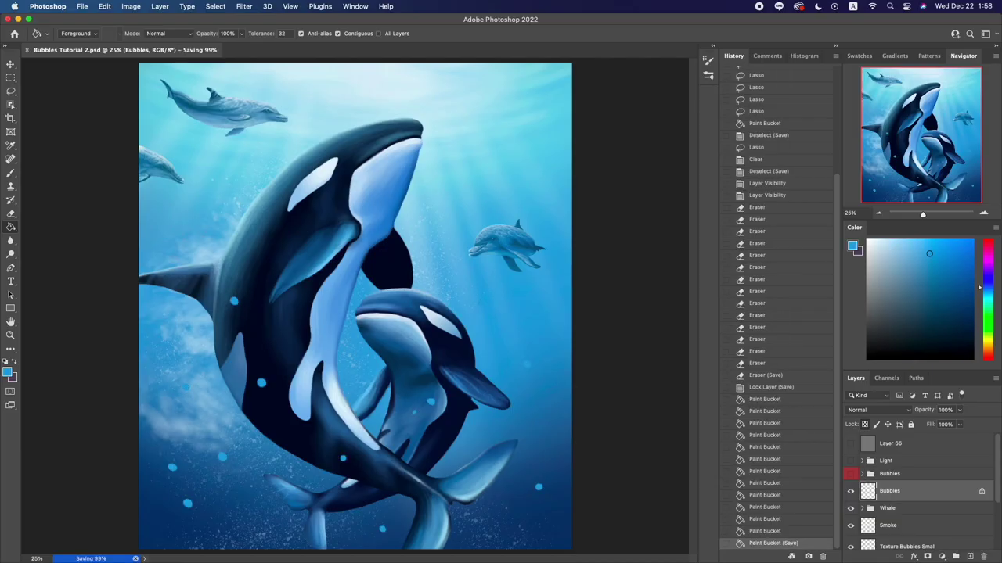
key(b)
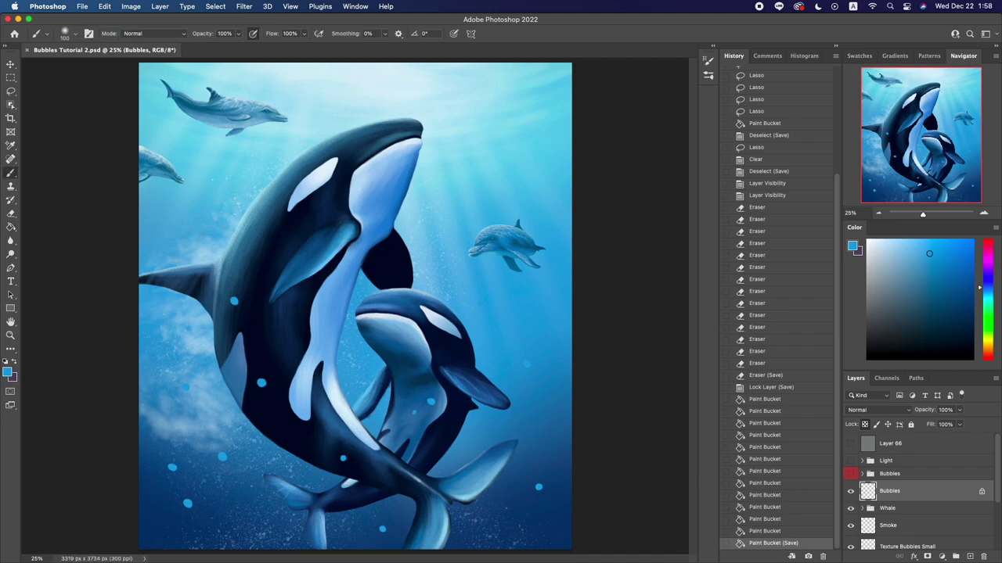
alt+click(469, 86)
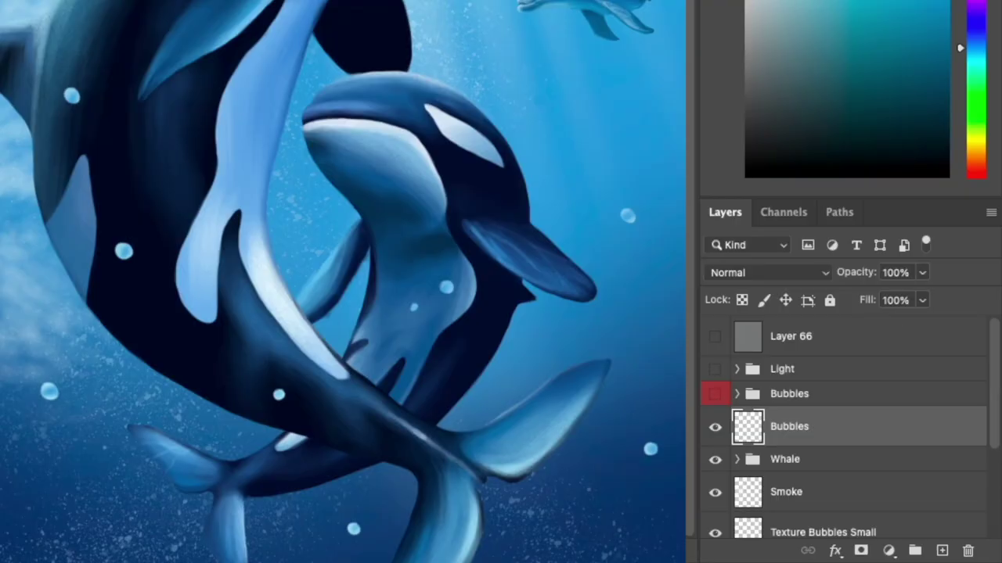
click(922, 272)
drag(927, 297, 903, 297)
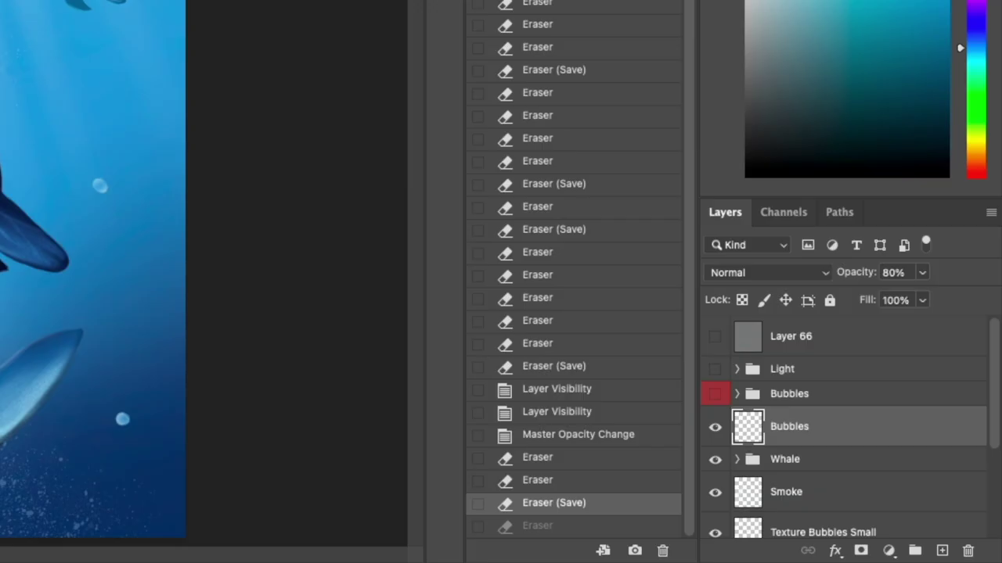
Add a Small Bubbles layer above Bubbles and paint tiny white dots on it
click(969, 556)
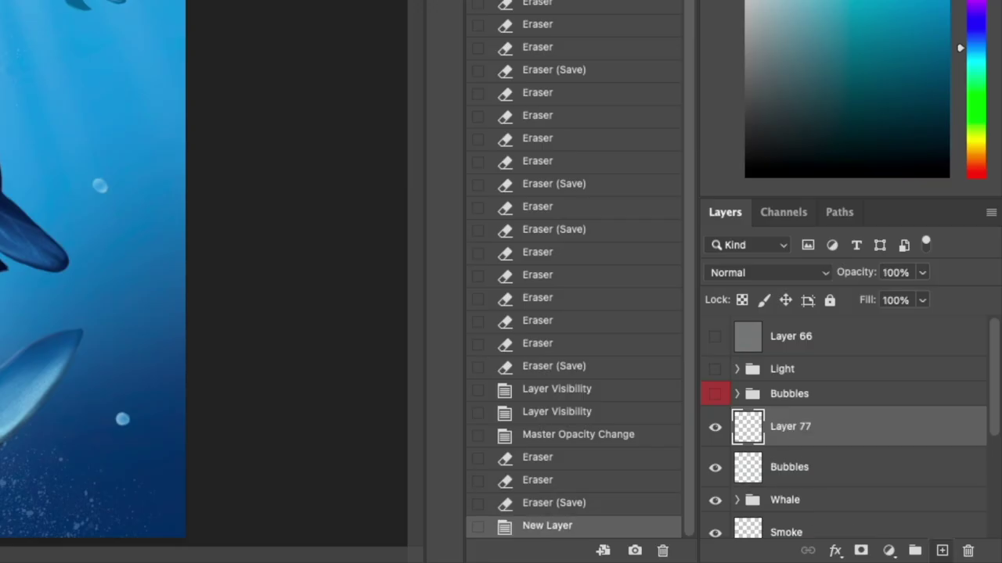
double_click(890, 490)
text(S)
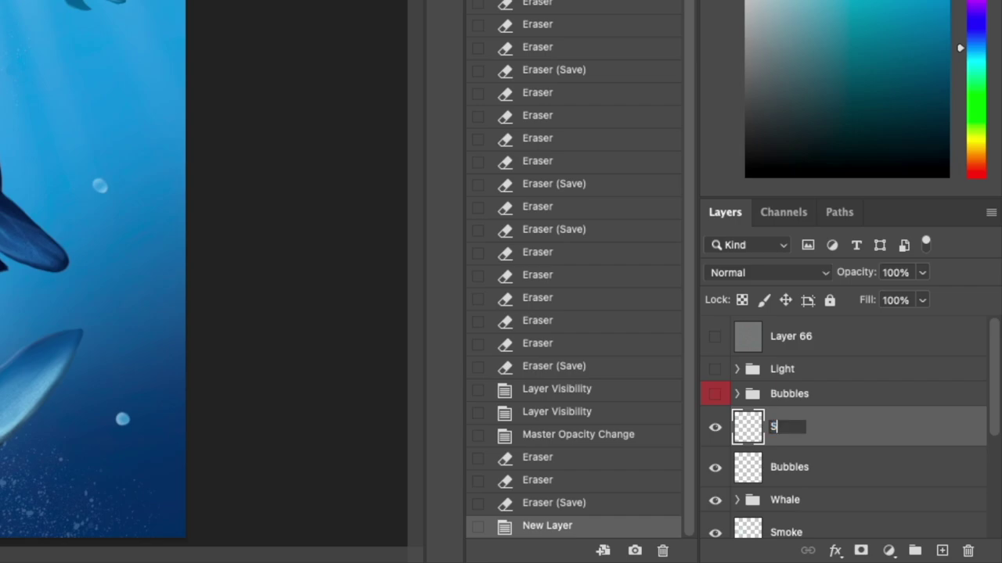
text(mall Bubb)
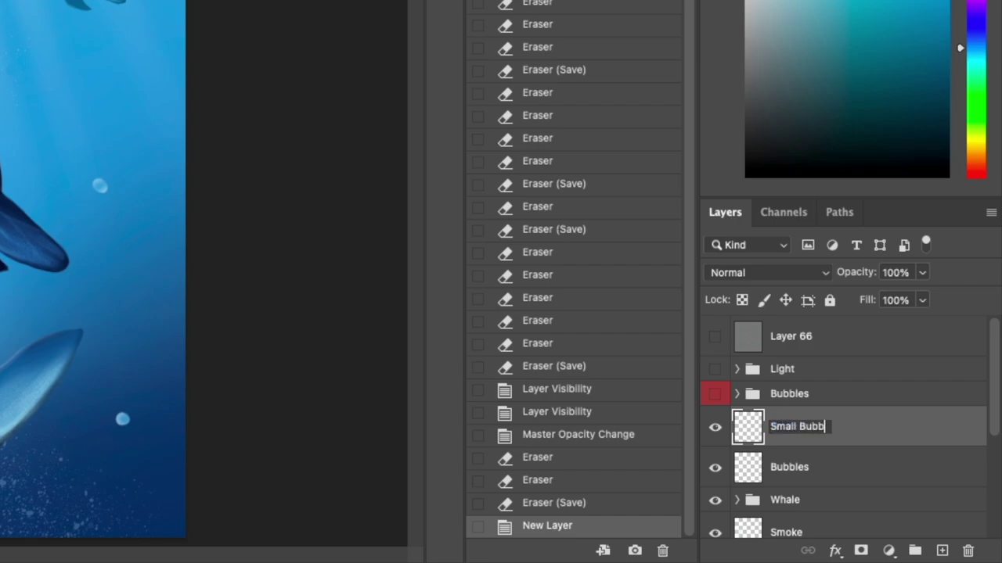
text(les)
key(Return)
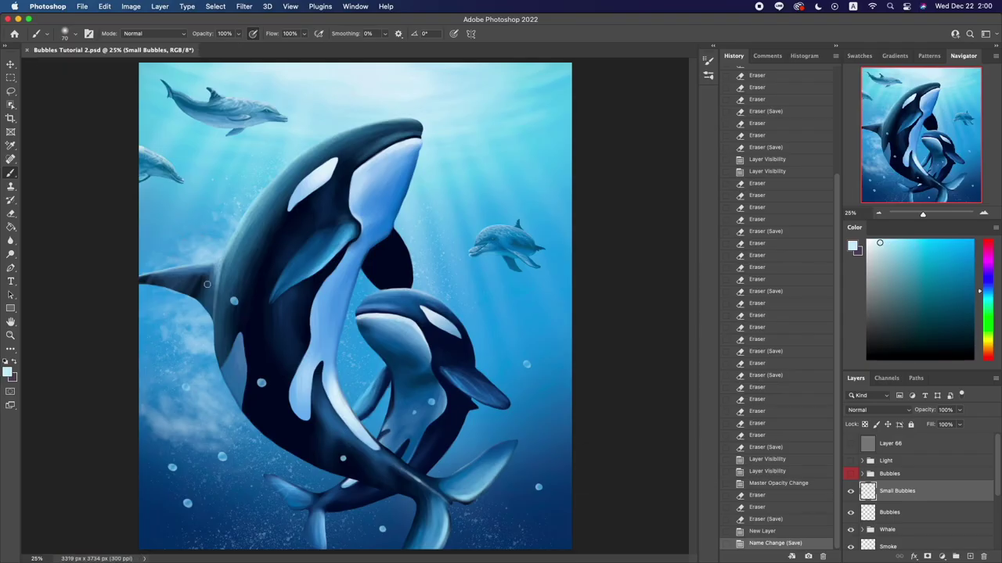
click(207, 284)
key(super+s)
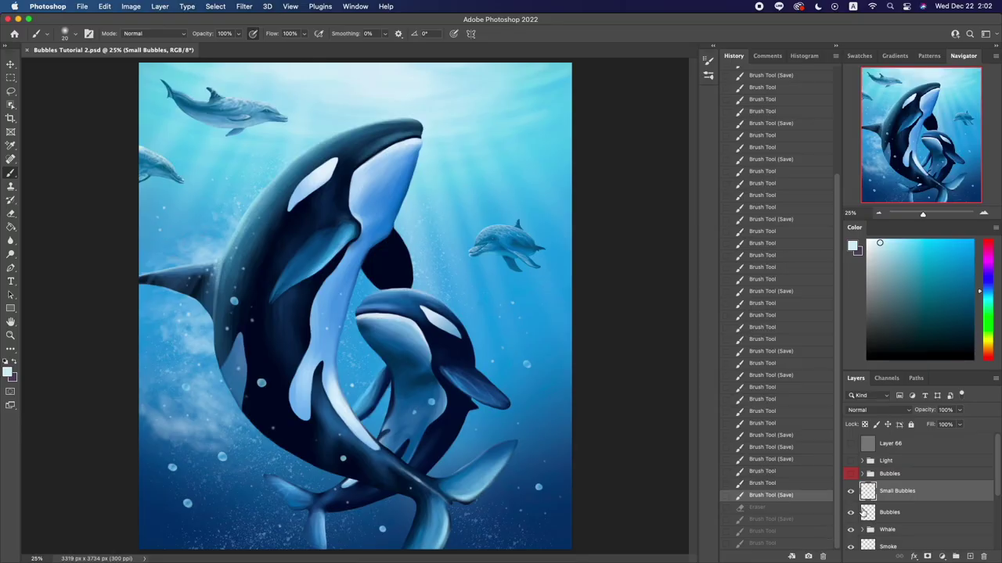
Add a new layer named Glow above Small Bubbles and set it to Overlay blending
double_click(850, 513)
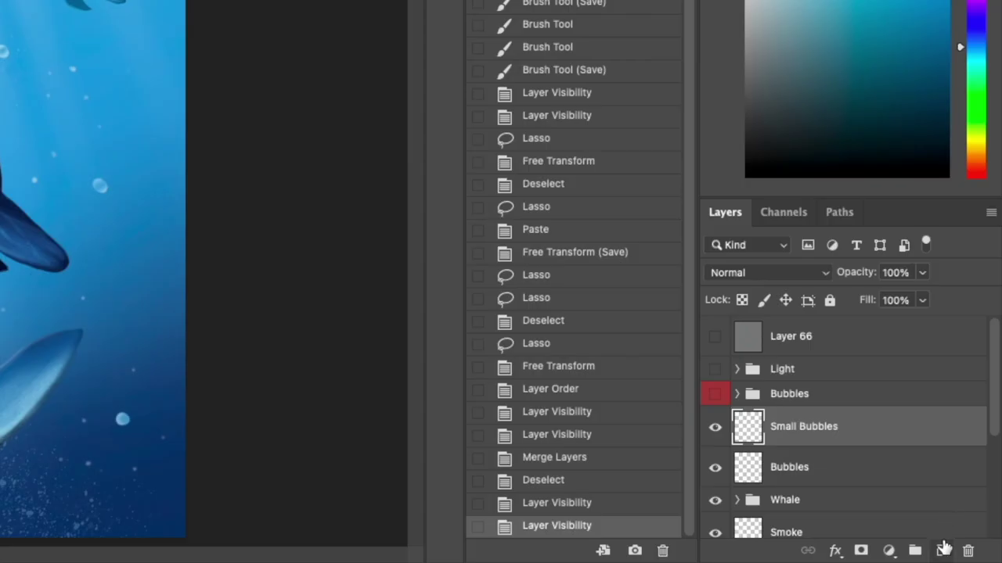
click(942, 550)
double_click(790, 427)
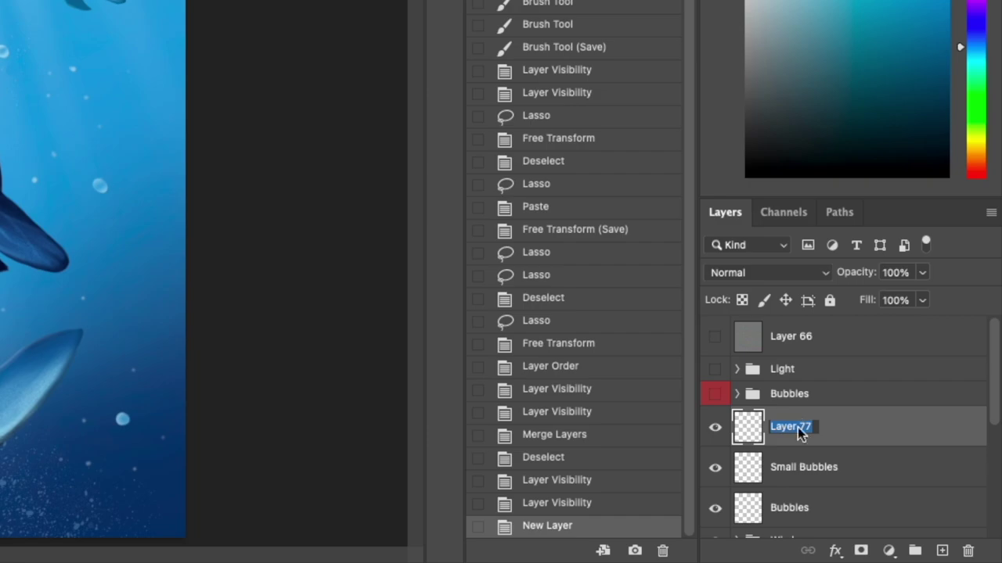
text(Glow)
key(Return)
click(737, 272)
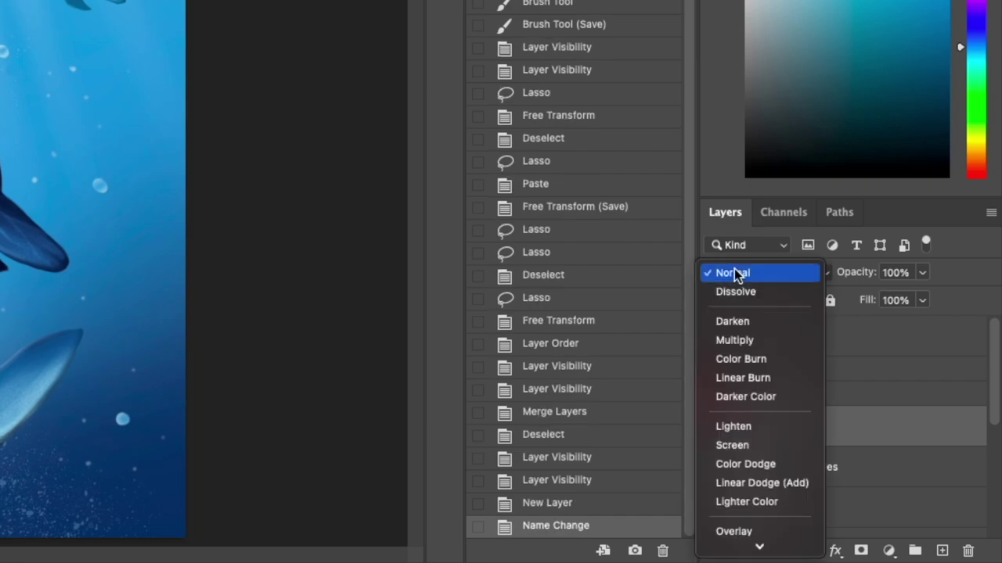
click(733, 467)
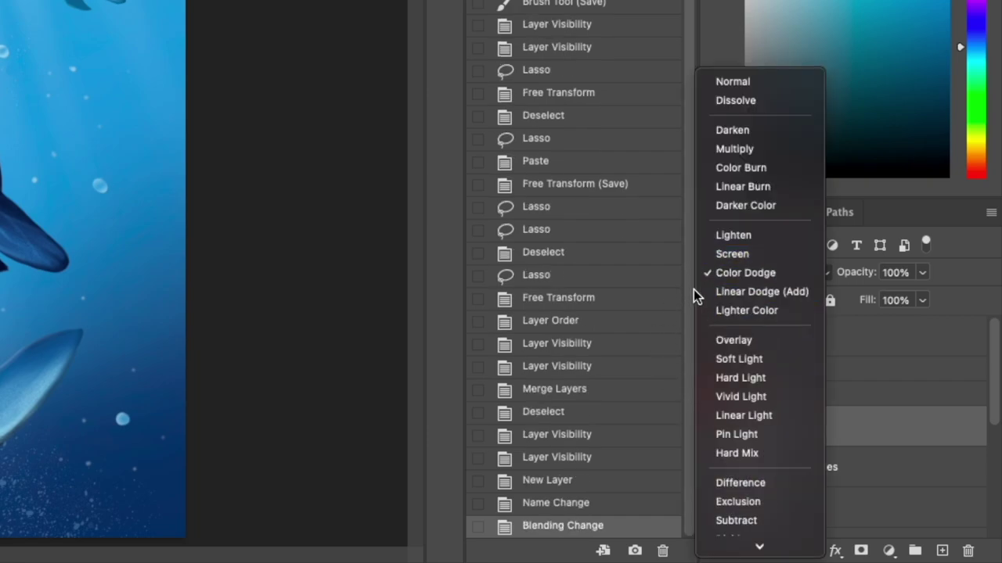
click(730, 342)
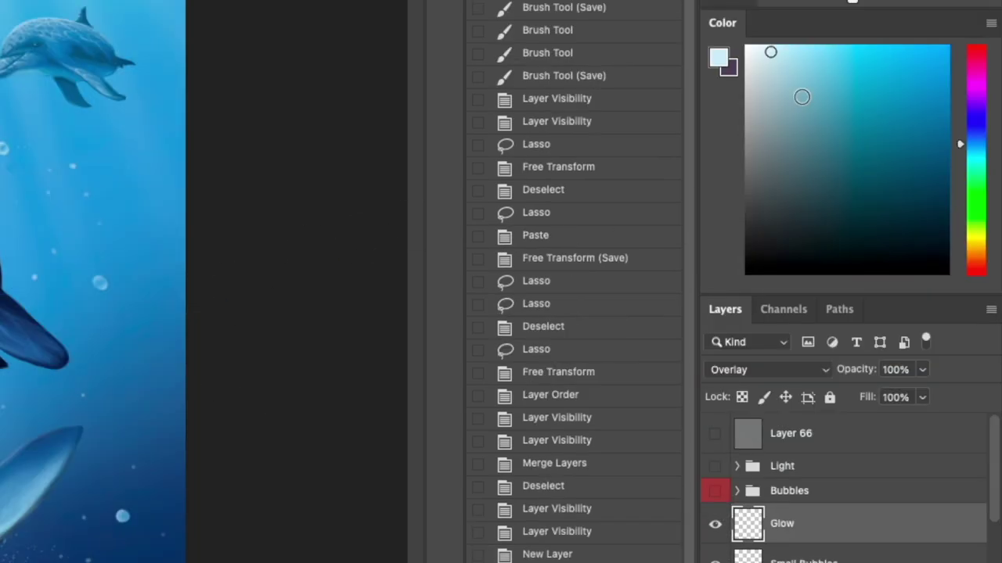
Pick a darker teal painting colour in the Color panel
drag(970, 151, 981, 156)
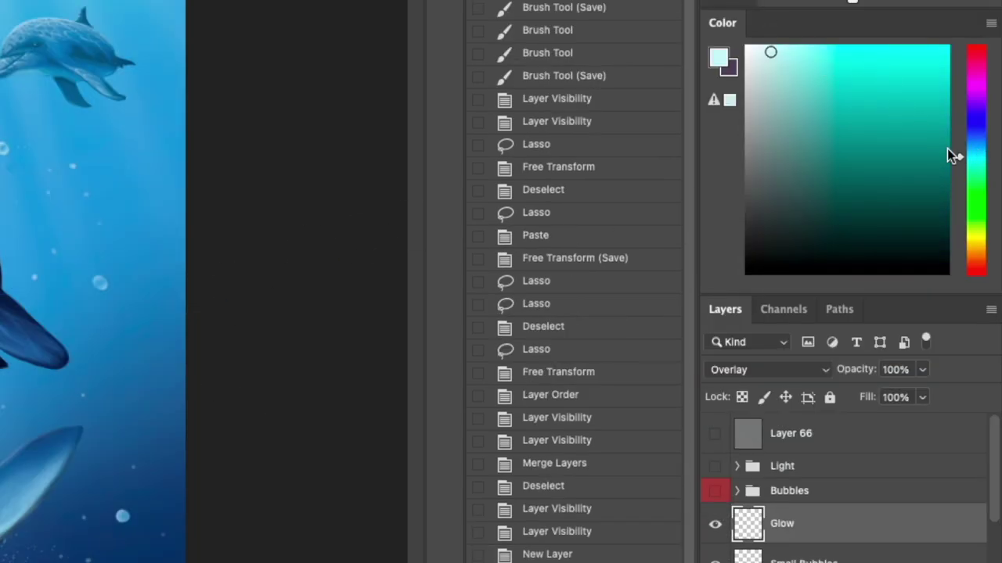
click(976, 147)
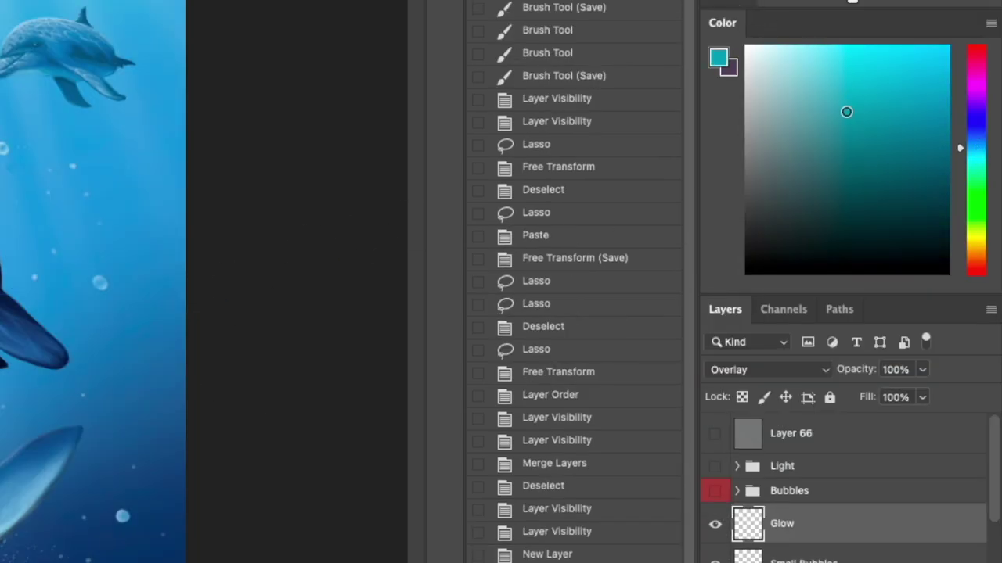
drag(845, 108, 835, 100)
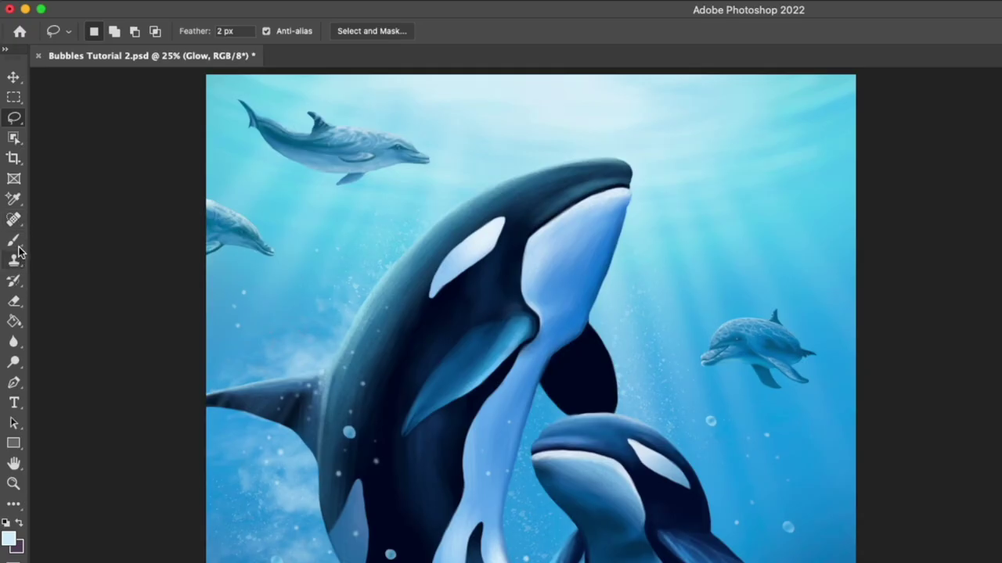
Load the soft round brush preset with the Brush tool for painting on Glow
key(b)
click(94, 32)
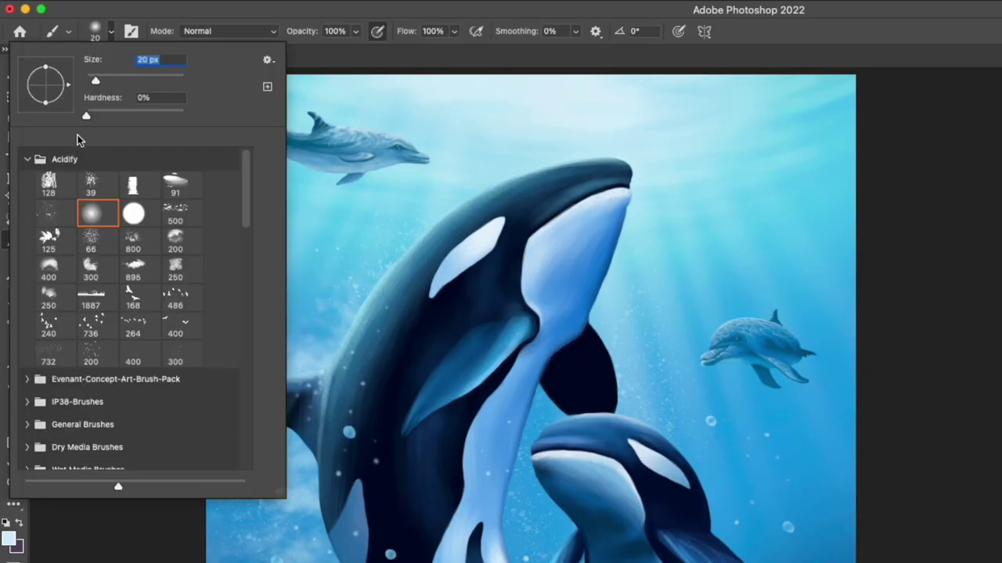
double_click(89, 205)
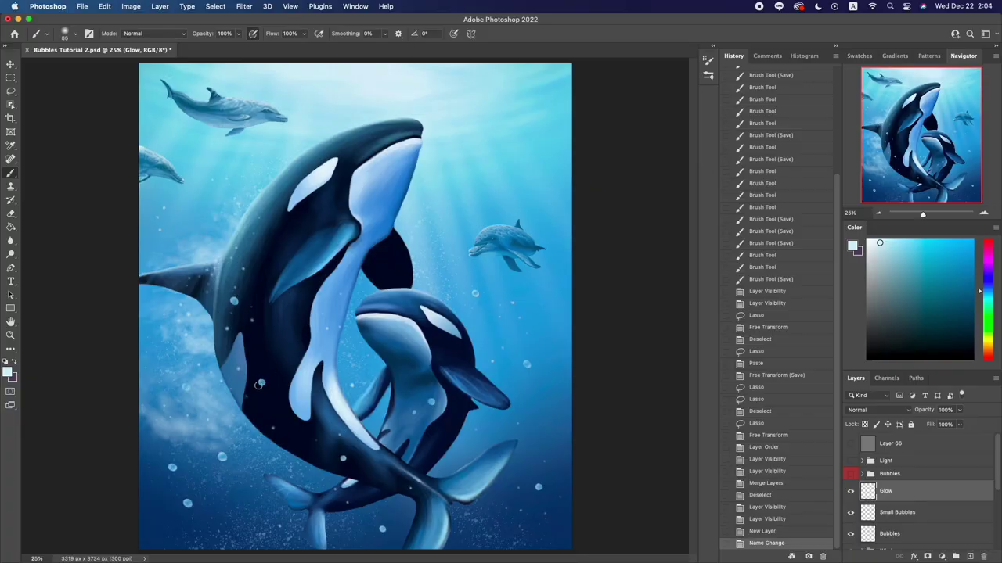